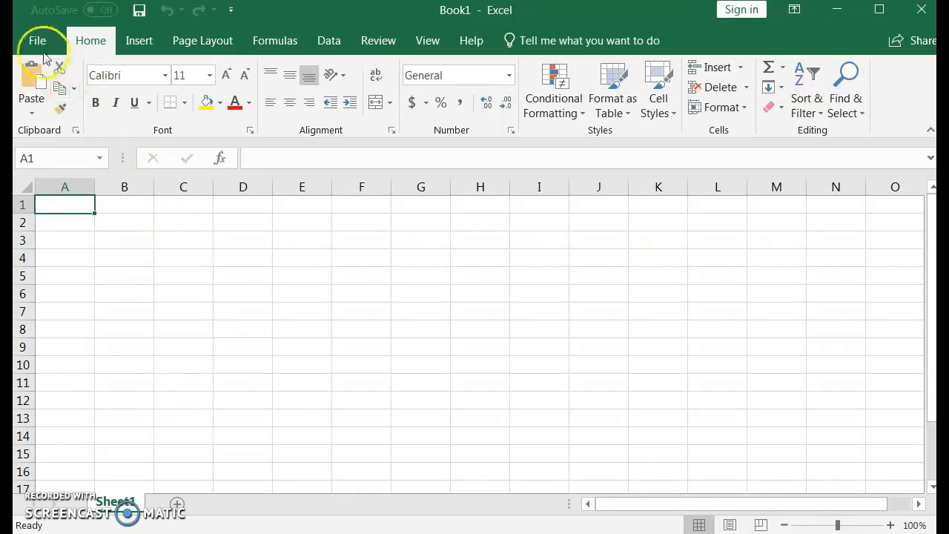
# Save the new workbook under the name "budget for 2019_02"
pyautogui.click(35, 40)
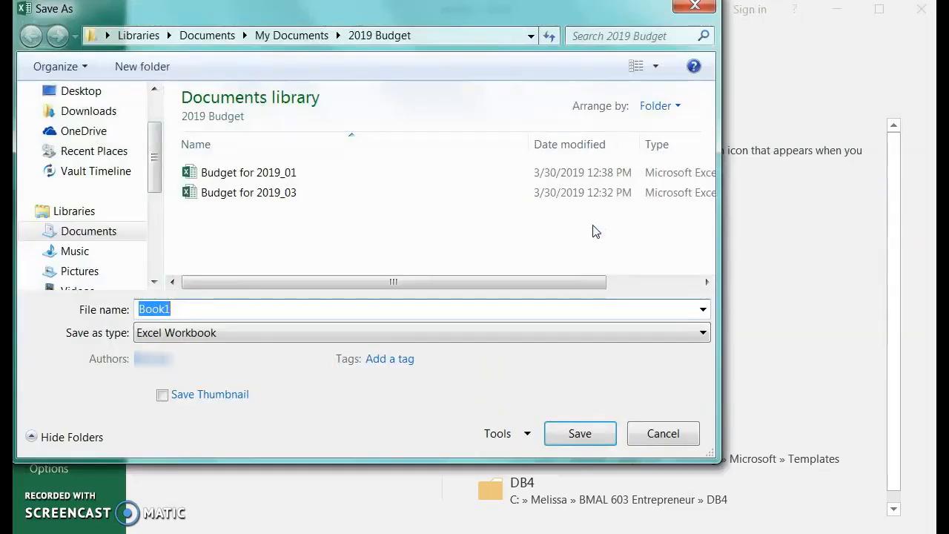
pyautogui.write('budget for 2019_02')
pyautogui.click(575, 432)
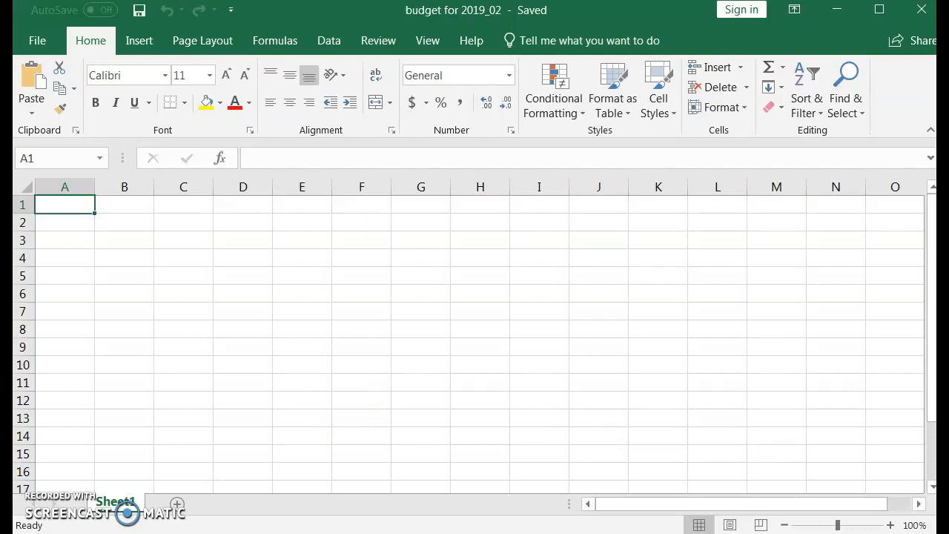
# Enter the column headings Bill, Due Date, Paid, Amount and Note in cells A1 to E1
pyautogui.click(67, 200)
pyautogui.write('Bill')
pyautogui.press('Tab')
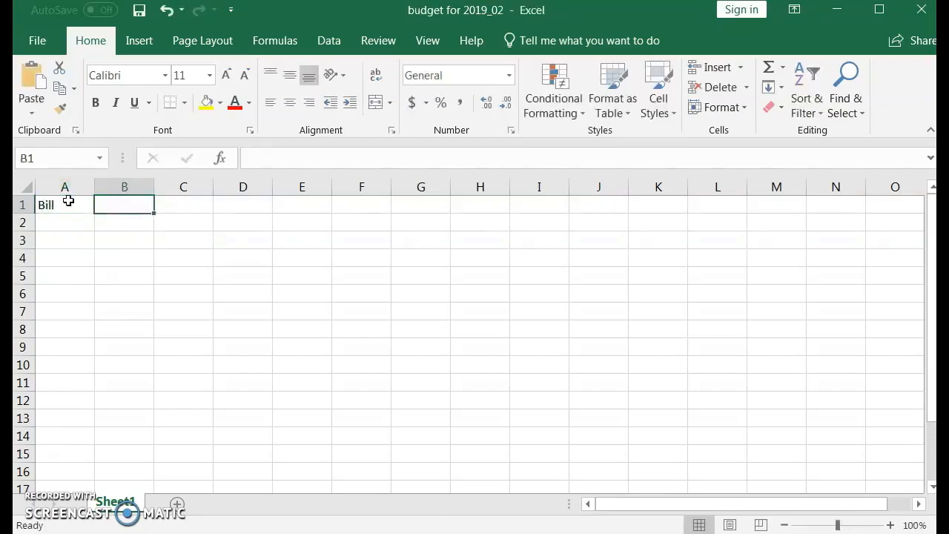
pyautogui.write('Due Date')
pyautogui.press('Tab')
pyautogui.write('P')
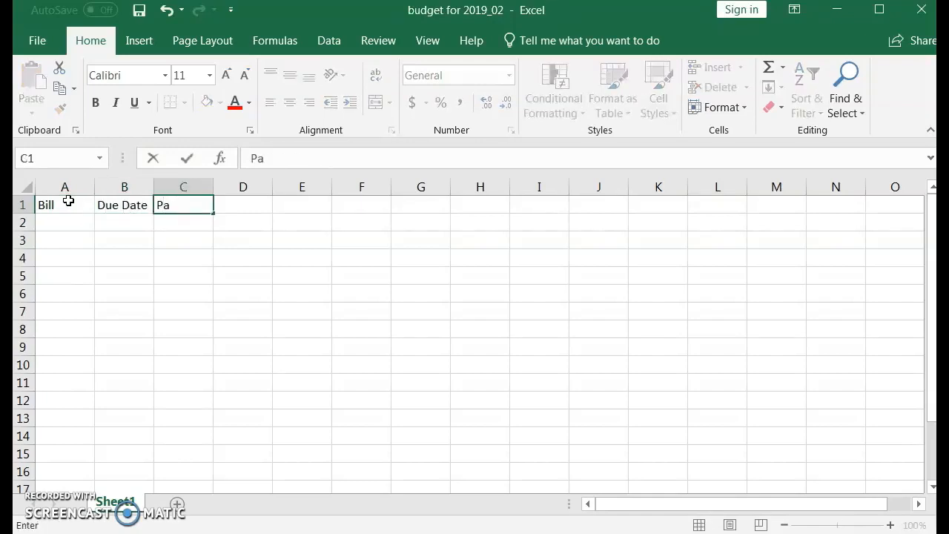
pyautogui.press('Tab')
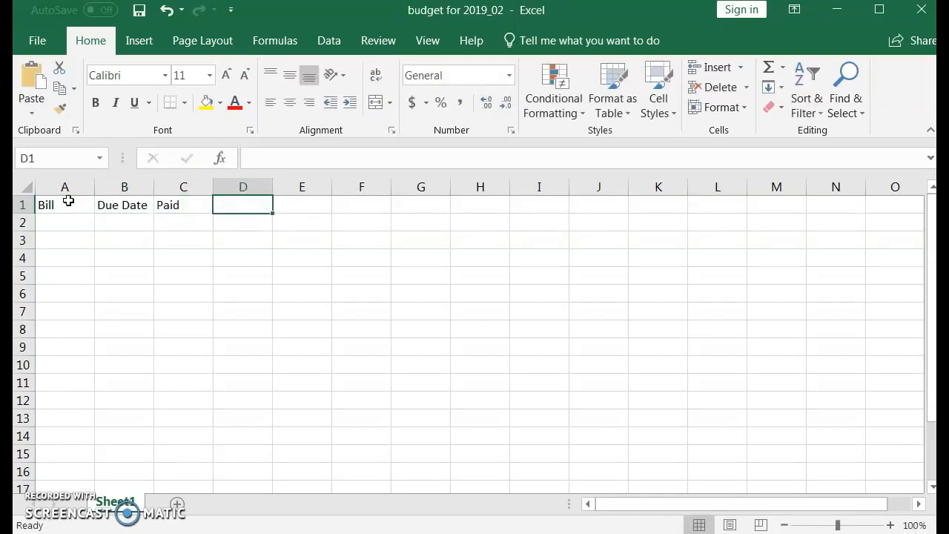
pyautogui.write('Amount')
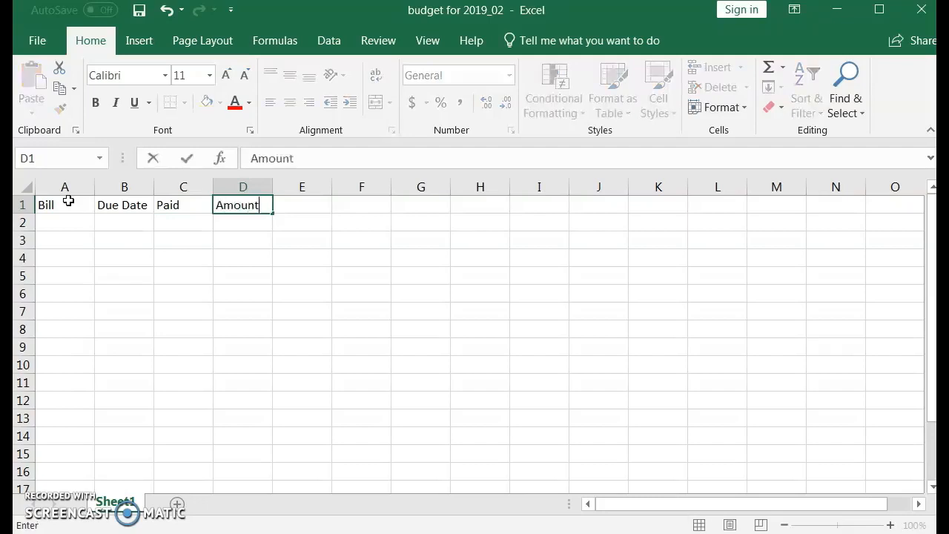
pyautogui.press('Tab')
pyautogui.write('Na')
pyautogui.press('BackSpace')
pyautogui.write('ote')
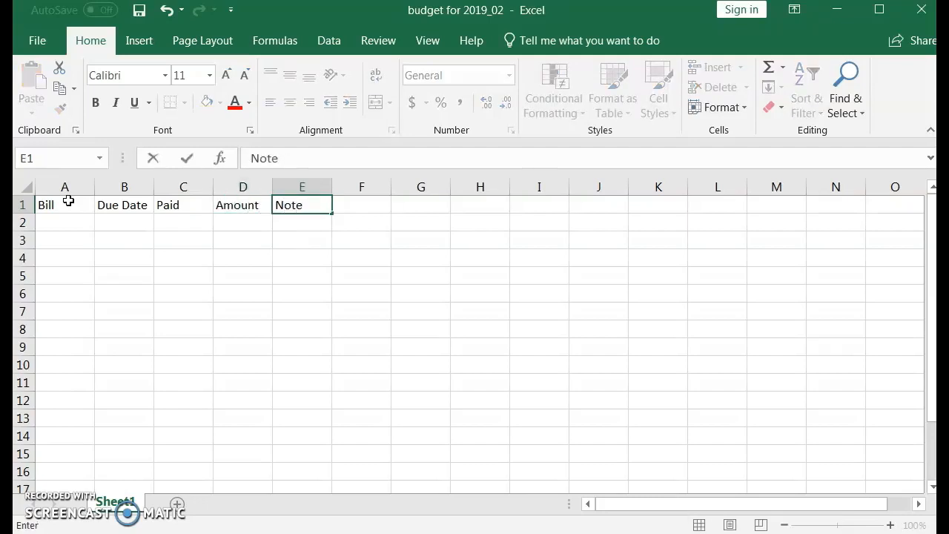
pyautogui.press('Tab')
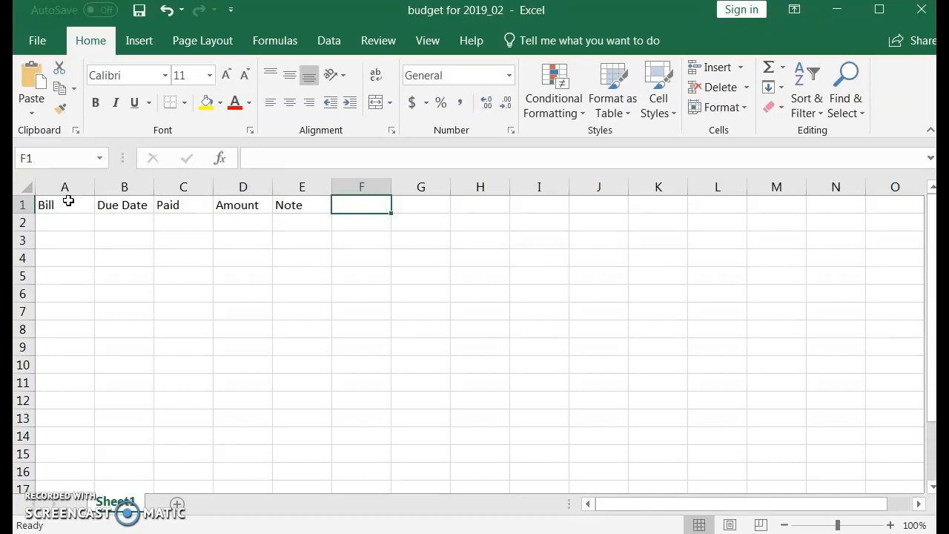
# Make the headings in A1:E1 bold and set their font size to 12
pyautogui.click(91, 208)
pyautogui.moveTo(91, 208); pyautogui.dragTo(325, 206)
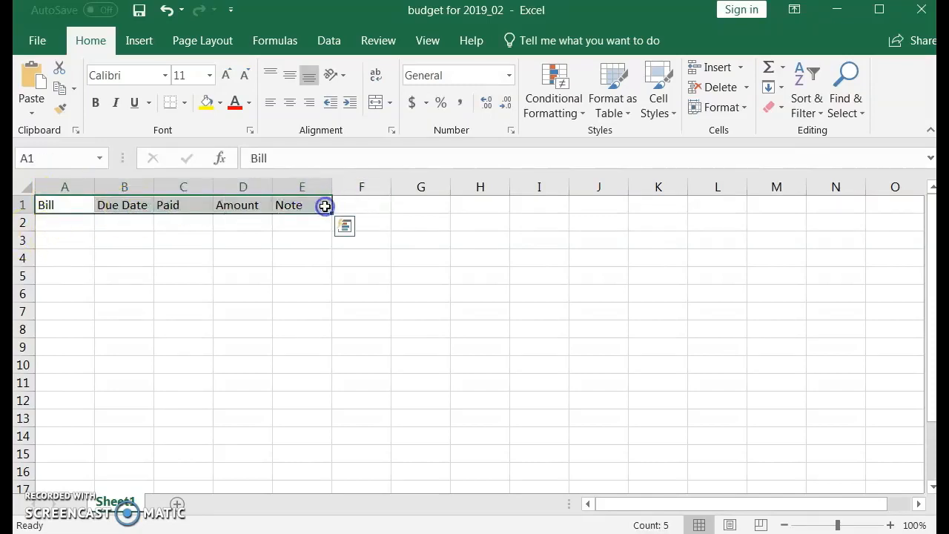
pyautogui.click(100, 103)
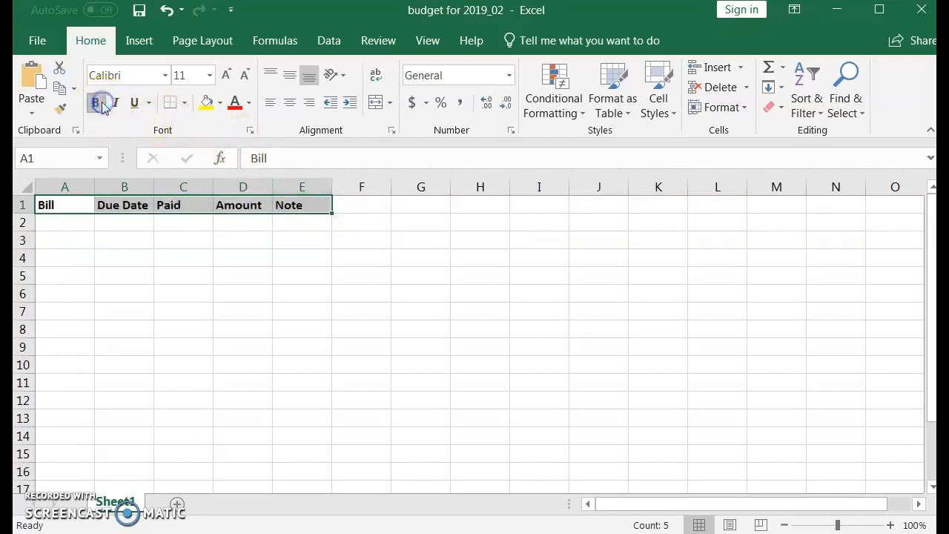
pyautogui.click(210, 75)
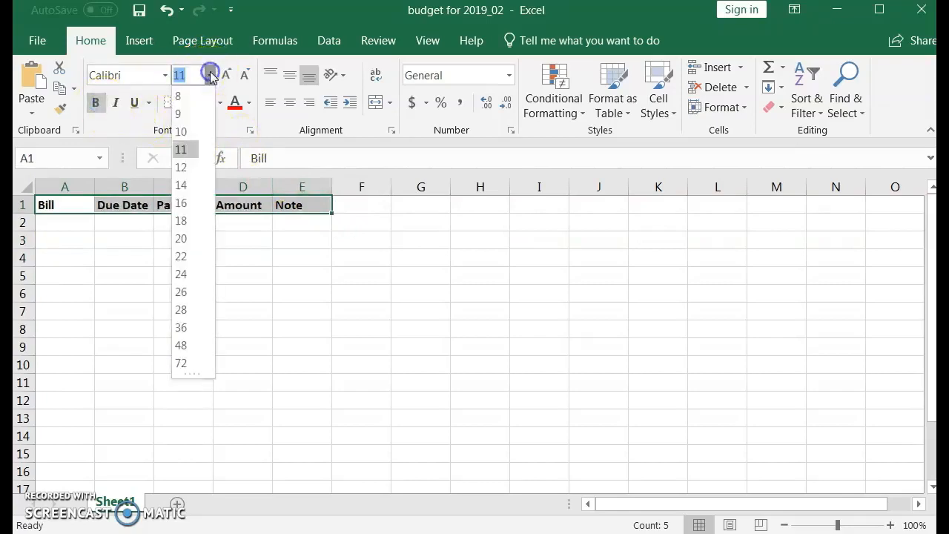
pyautogui.click(185, 167)
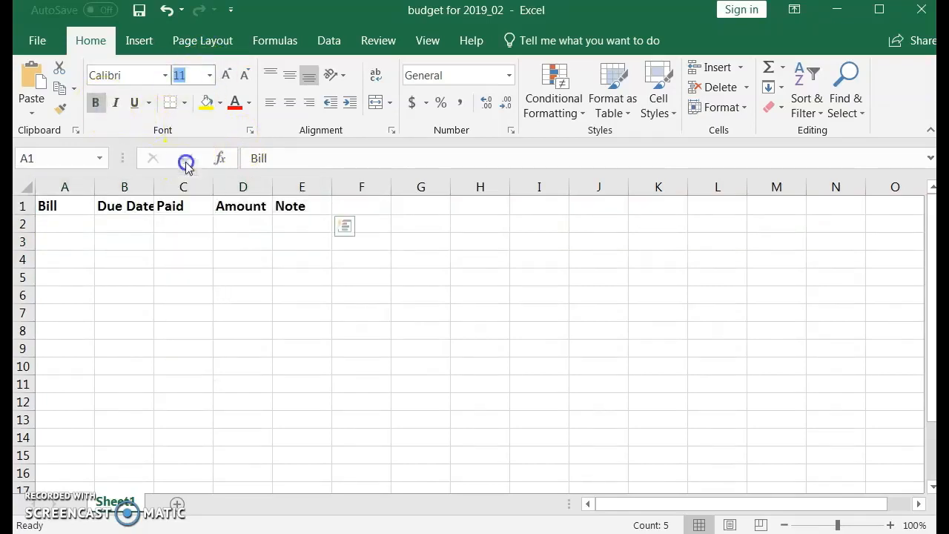
# Widen the Bill and Note columns and fit the Due Date, Paid and Amount columns to their headings
pyautogui.click(76, 228)
pyautogui.moveTo(95, 186); pyautogui.dragTo(152, 192)
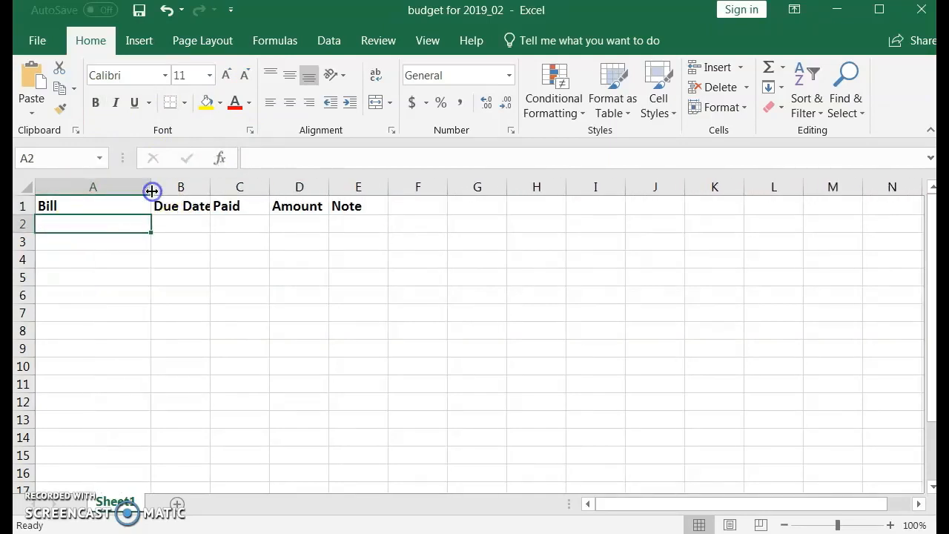
pyautogui.moveTo(211, 182); pyautogui.dragTo(211, 183)
pyautogui.doubleClick(211, 183)
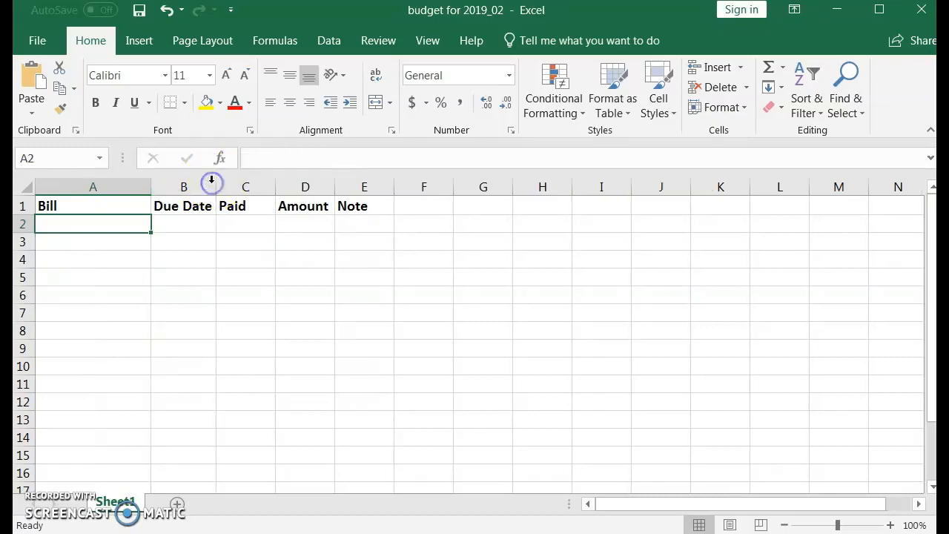
pyautogui.doubleClick(274, 186)
pyautogui.moveTo(375, 185); pyautogui.dragTo(410, 186)
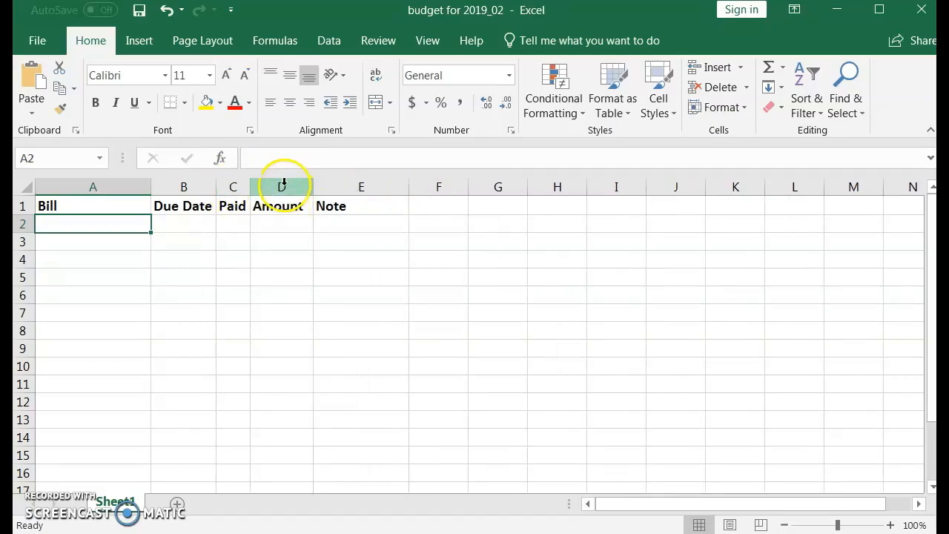
# Format the Amount column as Currency with negative numbers in red parentheses
pyautogui.click(284, 183)
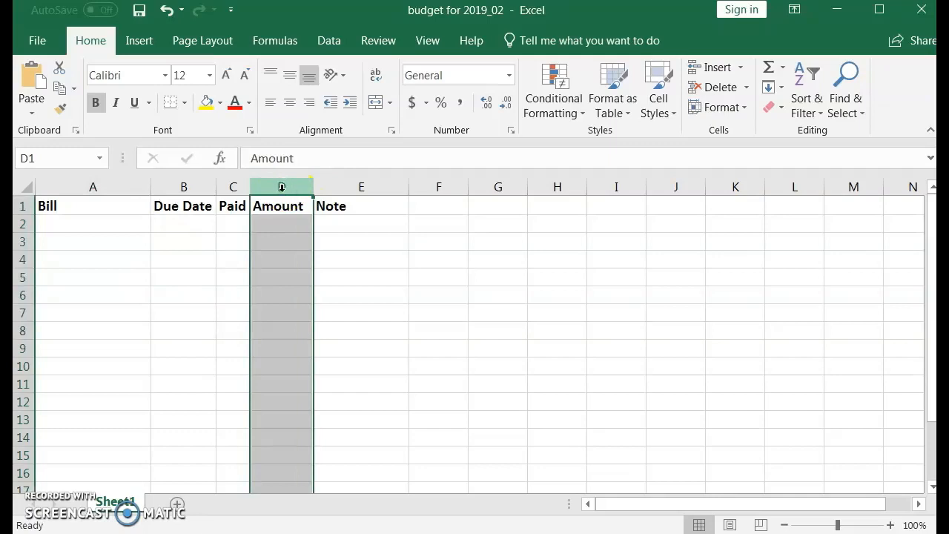
pyautogui.rightClick(281, 188)
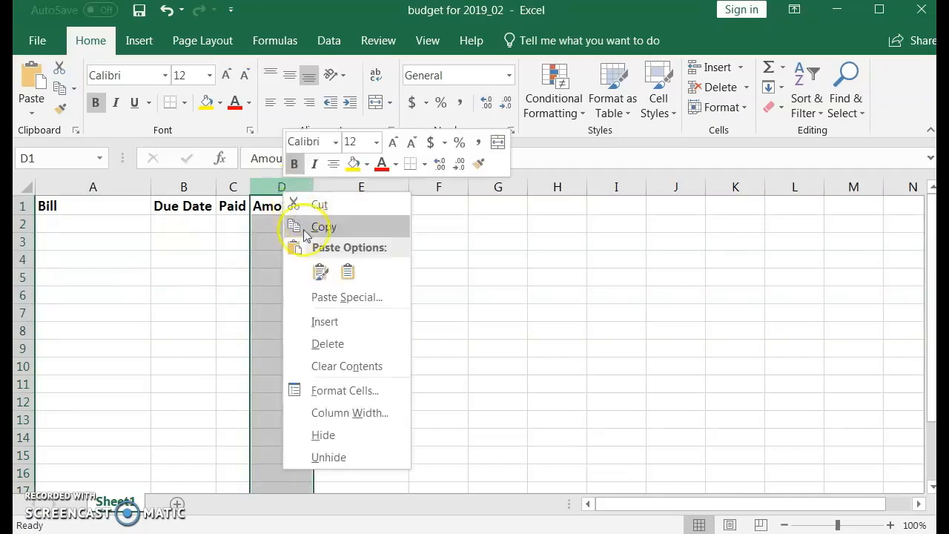
pyautogui.click(338, 391)
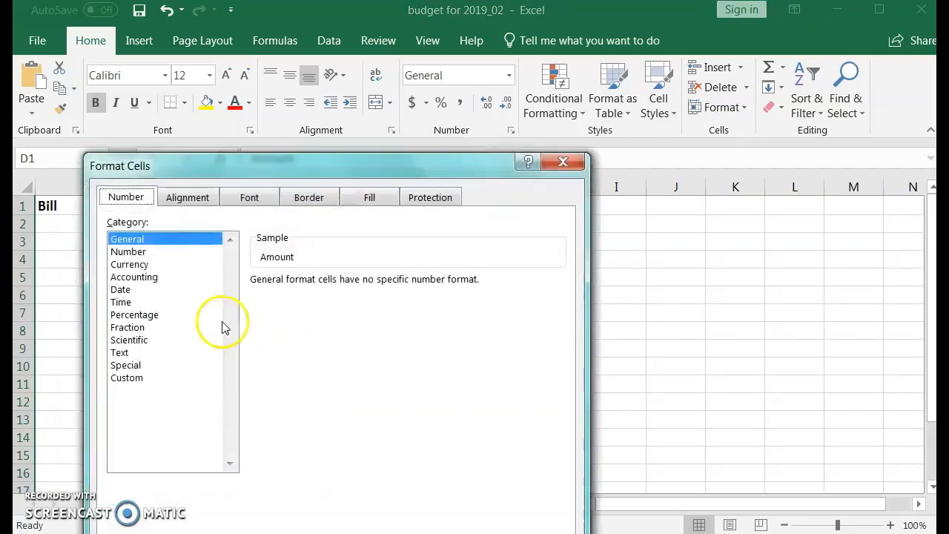
pyautogui.click(122, 266)
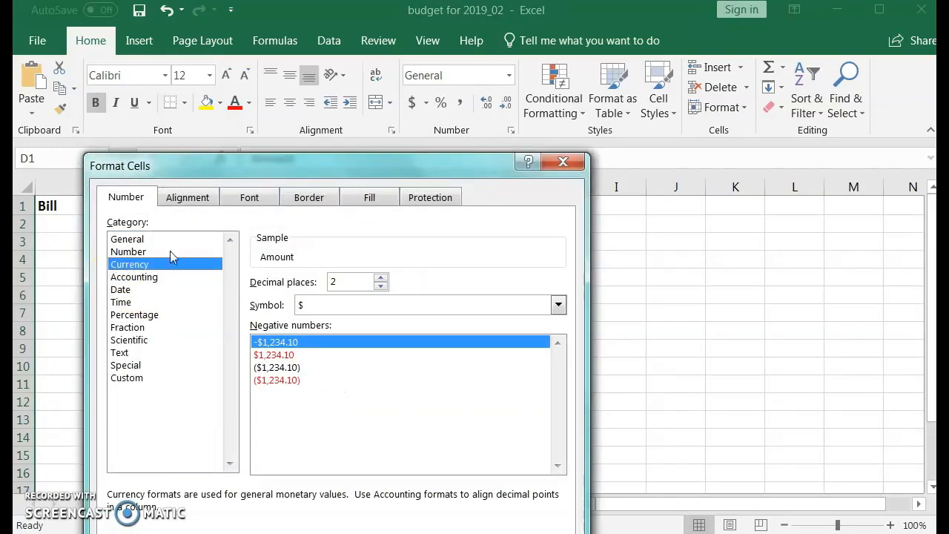
pyautogui.click(289, 380)
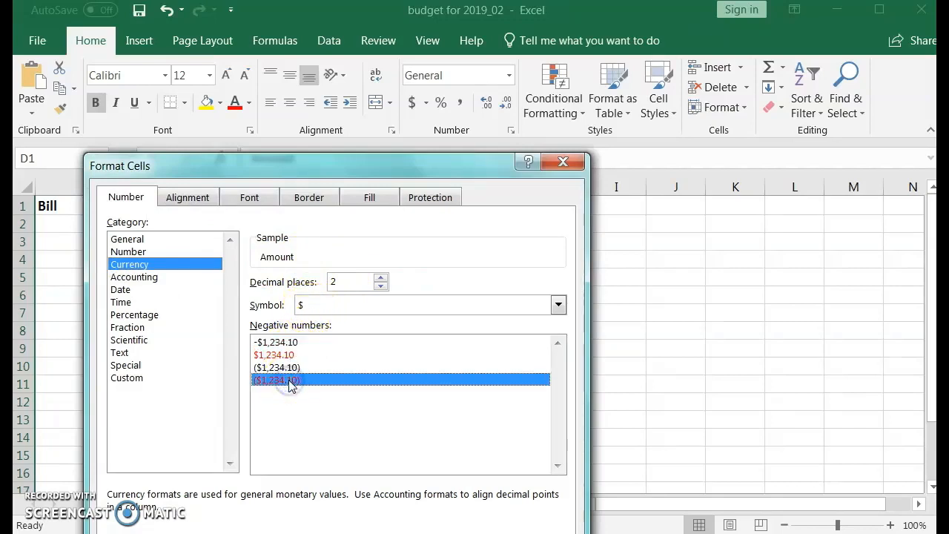
pyautogui.press('Return')
# Enter the Rent/Mortgage bill in row 2 with due date 1st and amount 725, leaving Paid empty
pyautogui.click(92, 223)
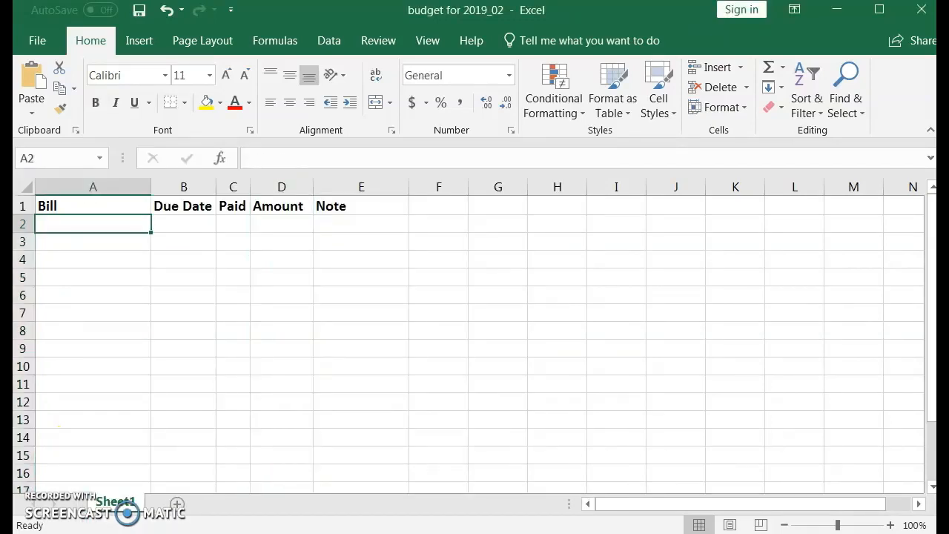
pyautogui.click(57, 226)
pyautogui.write('Rent/Mortgage')
pyautogui.press('Tab')
pyautogui.write('1st')
pyautogui.press('Tab')
pyautogui.press('Tab')
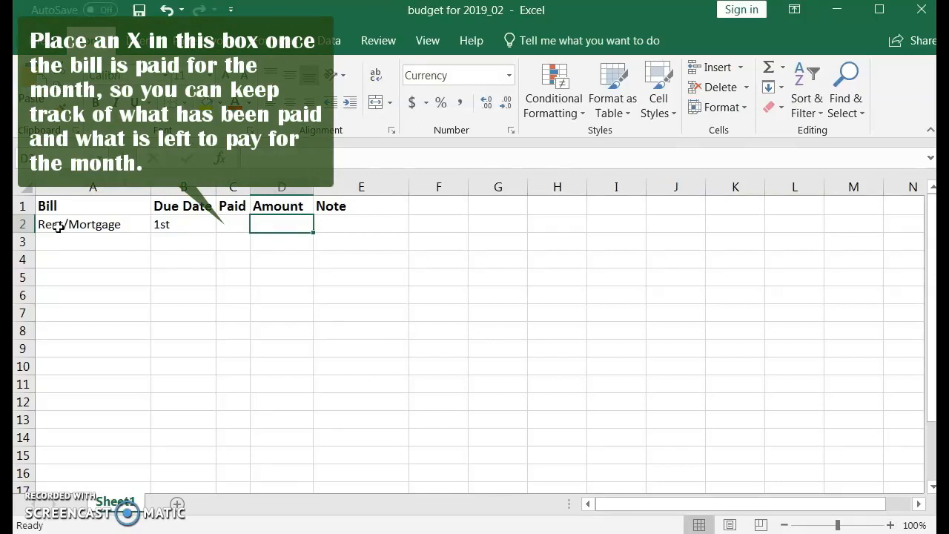
pyautogui.write('725')
pyautogui.press('Return')
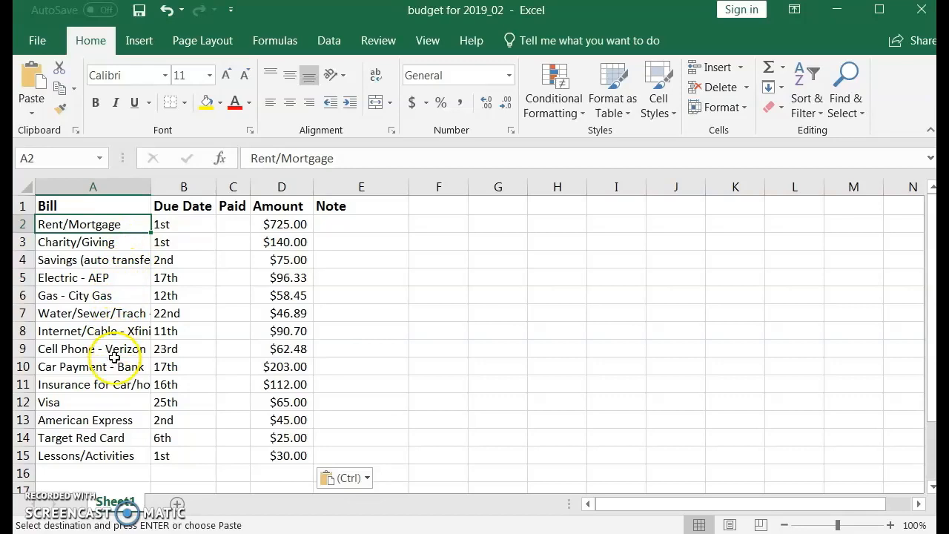
# Add the bill Gas/Grocries/Cash/Clothes in row 16 with MISC as its due date
pyautogui.click(60, 475)
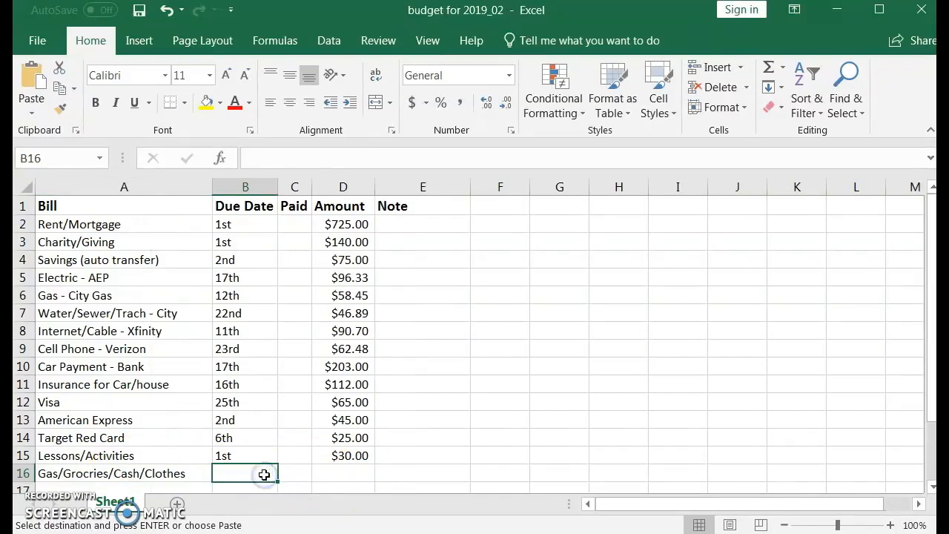
pyautogui.doubleClick(265, 474)
pyautogui.write('MISC')
pyautogui.press('Tab')
pyautogui.press('Tab')
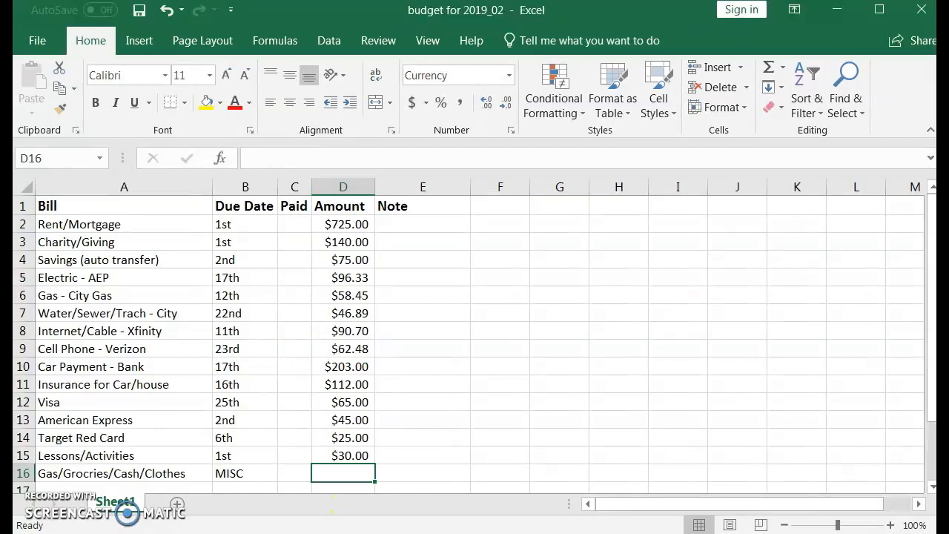
# Enter the formula =27.42+60.31+40+27.12 as the Amount in D16
pyautogui.write('=')
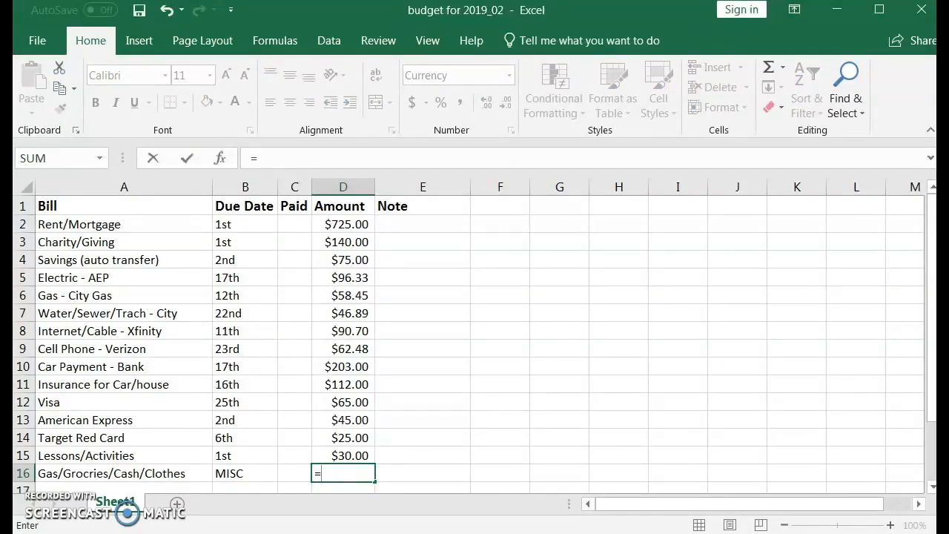
pyautogui.write('27.42+')
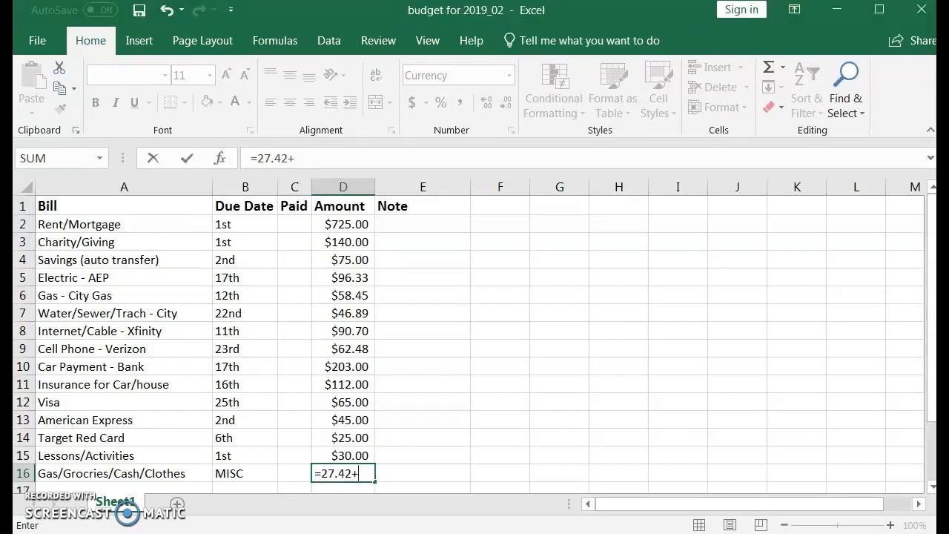
pyautogui.write('60.31+40')
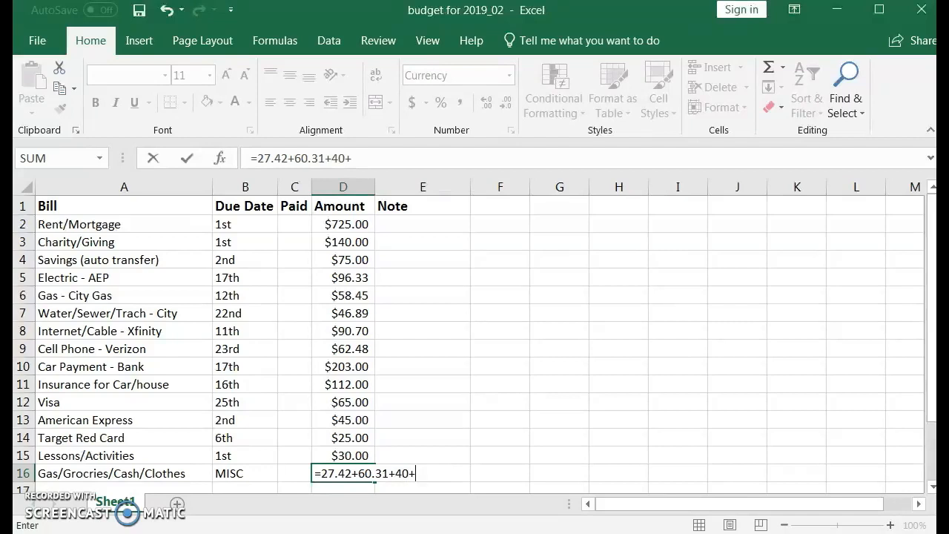
pyautogui.write('+27.12')
pyautogui.press('Return')
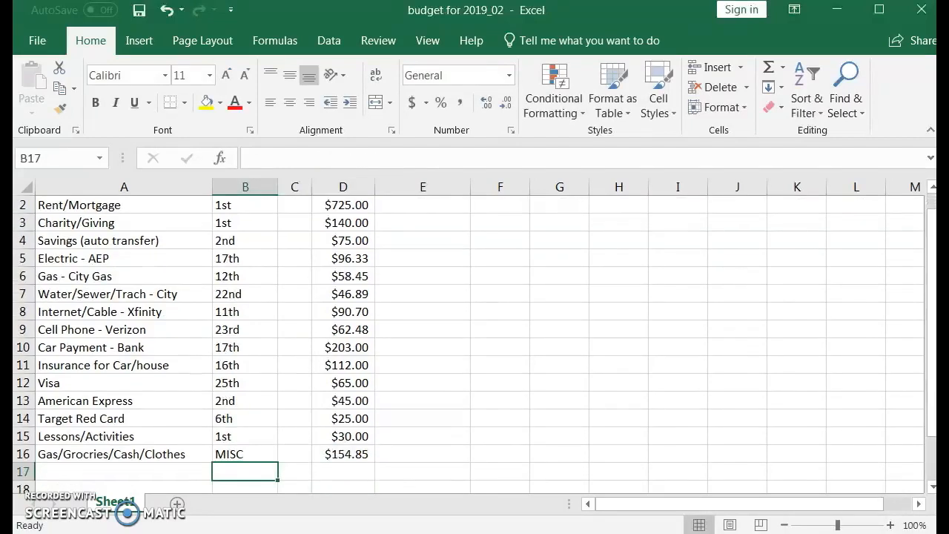
# Check the formula in D16 and enter the note "List of expenses" in E16
pyautogui.click(347, 452)
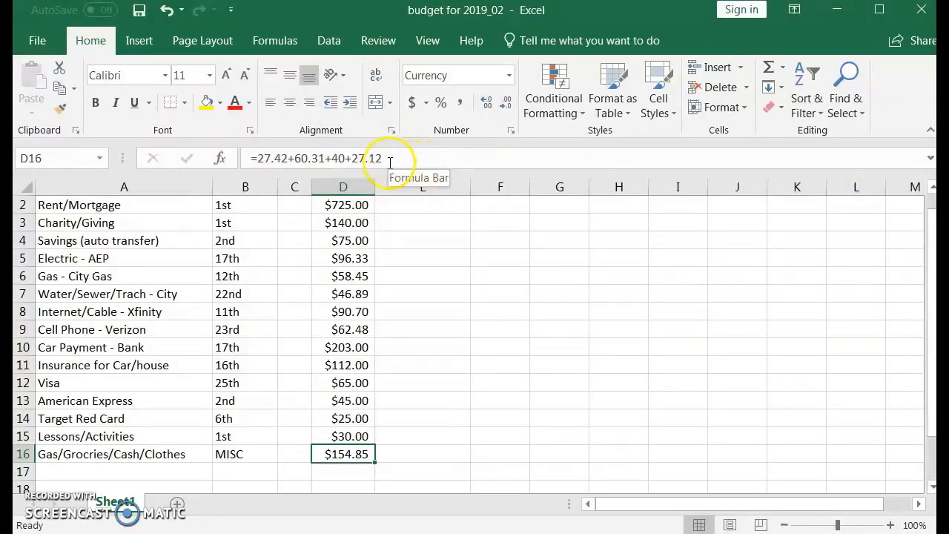
pyautogui.click(423, 454)
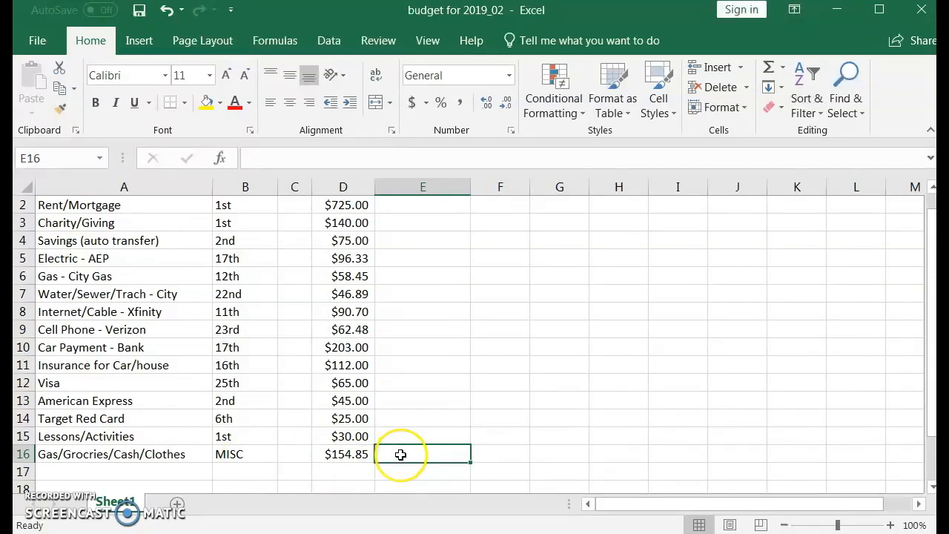
pyautogui.write('List of expenses')
pyautogui.press('Return')
# Apply a thick bottom border to the last bill's amount in D16
pyautogui.click(335, 454)
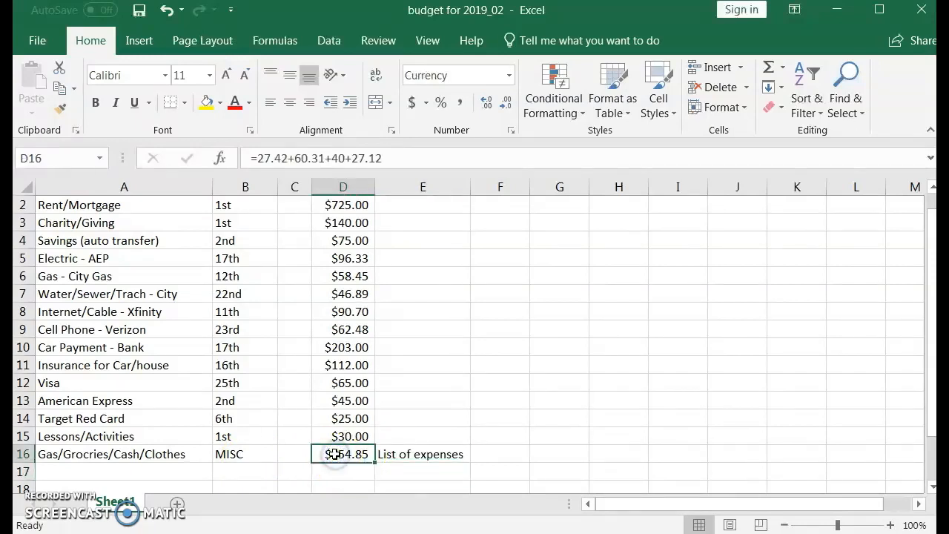
pyautogui.click(184, 102)
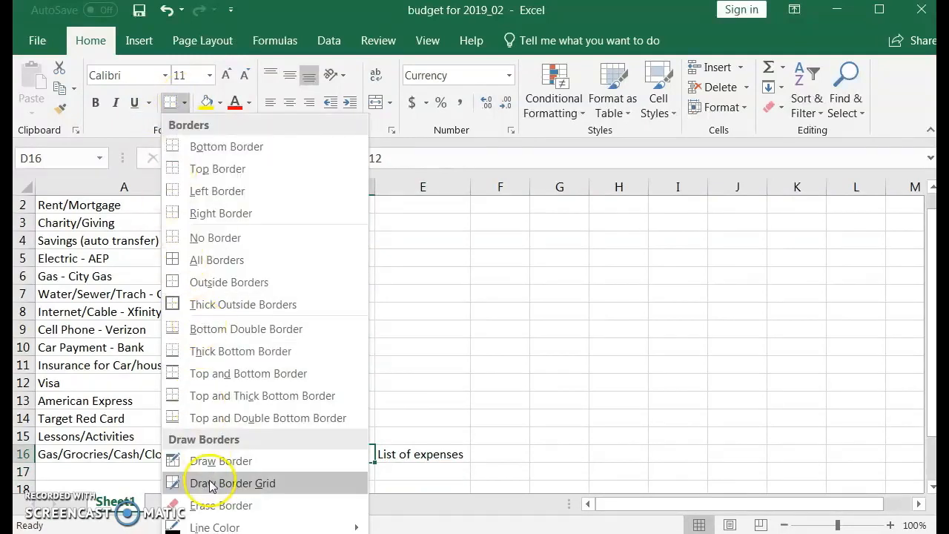
pyautogui.click(234, 351)
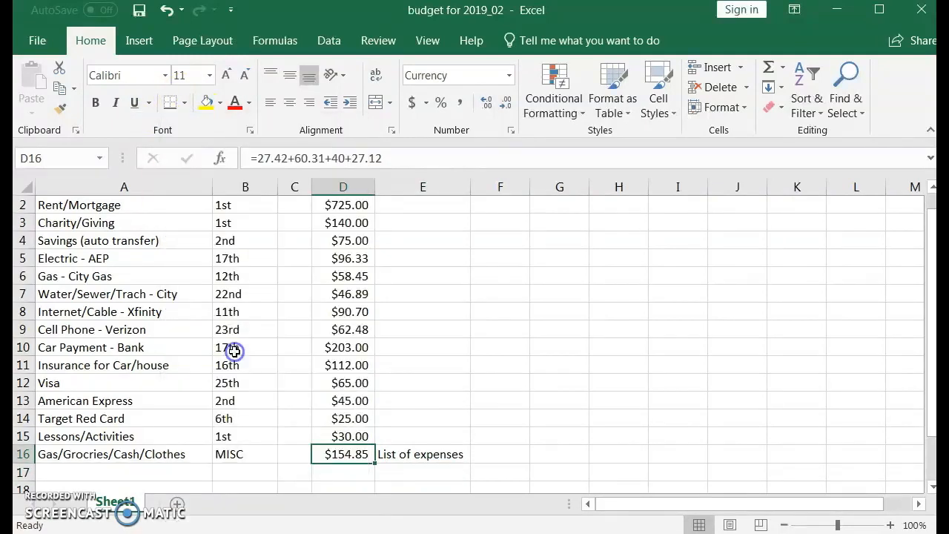
pyautogui.click(338, 478)
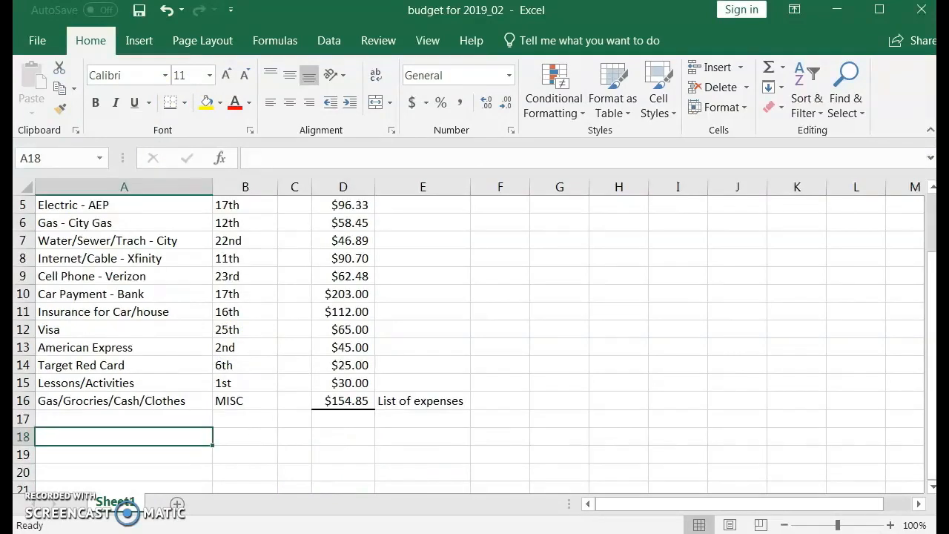
# Enter the label "Total monthly expenses" in A18 and move to the Amount cell D18
pyautogui.write('Total monthly expenses')
pyautogui.press('Tab')
pyautogui.press('Tab')
pyautogui.press('Tab')
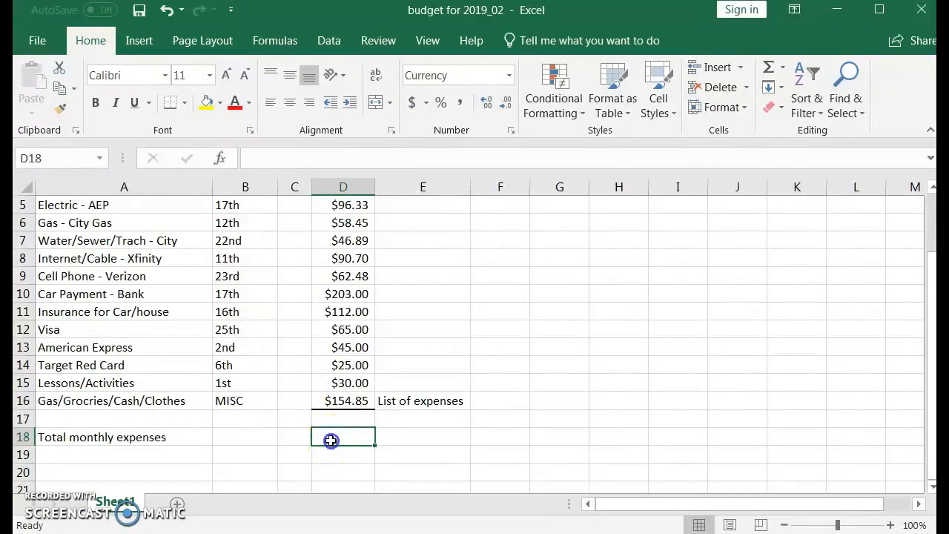
# Total the bill amounts in D18 with the formula =SUM(D2:D16) and check the entered formula
pyautogui.write('=')
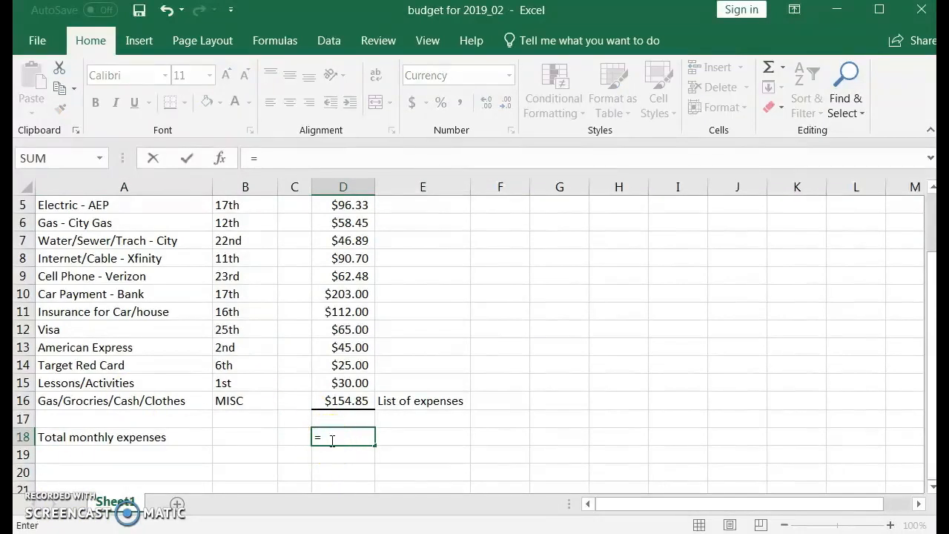
pyautogui.write('sum')
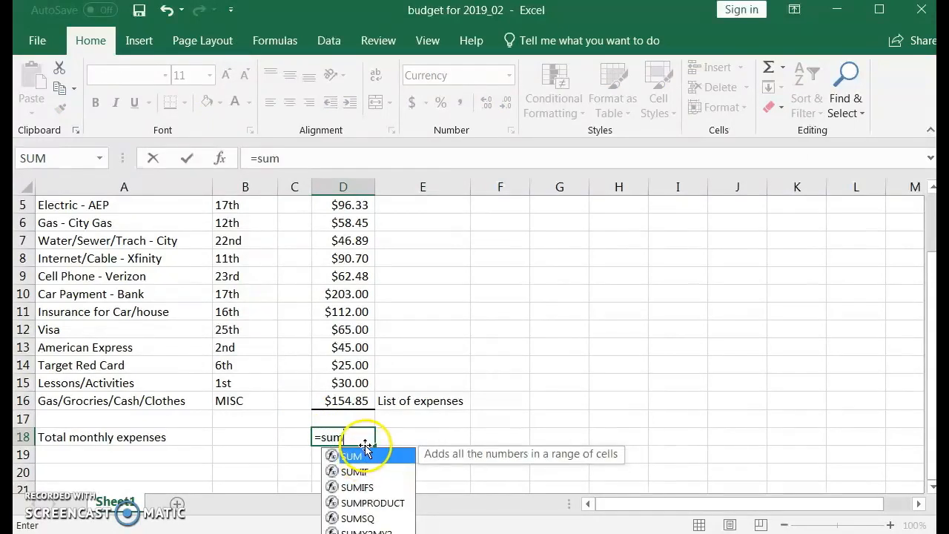
pyautogui.doubleClick(364, 459)
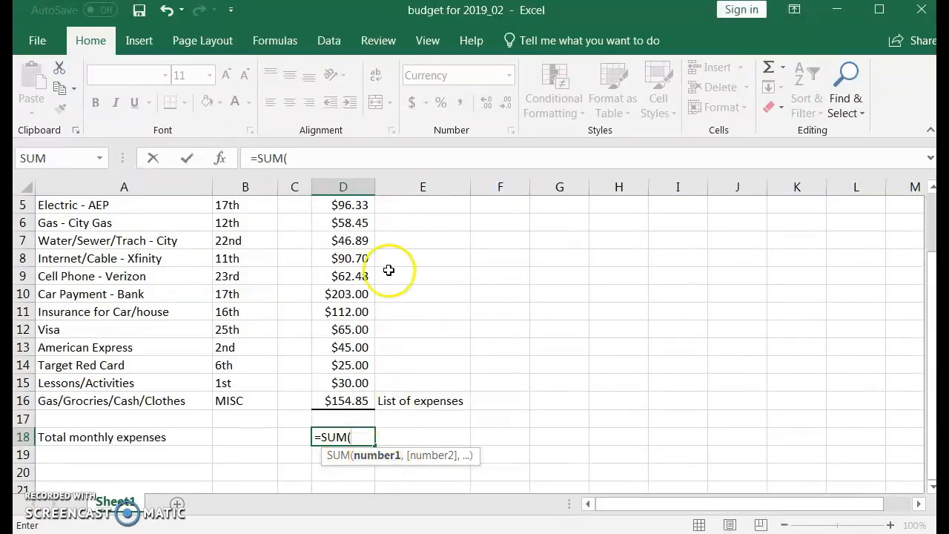
pyautogui.scroll(2, 342, 311)
pyautogui.click(338, 223)
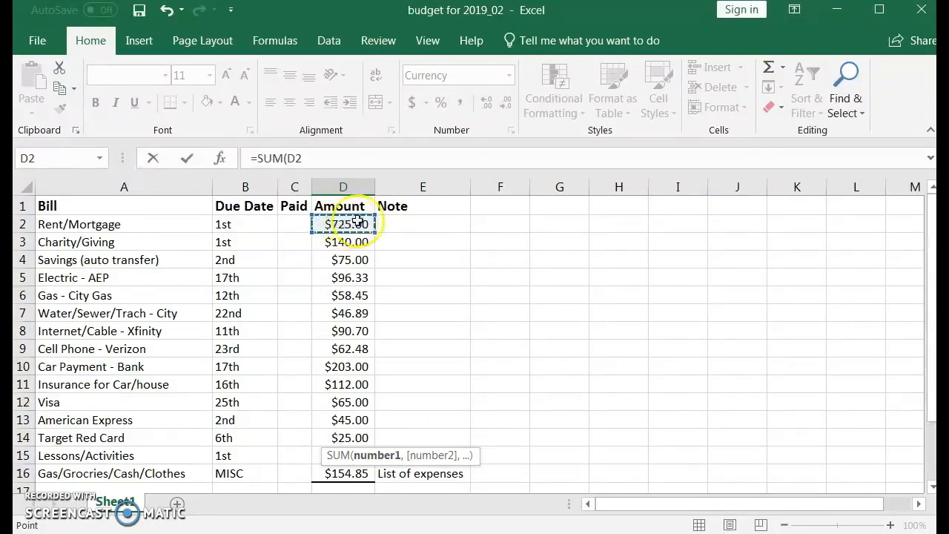
pyautogui.moveTo(368, 227); pyautogui.dragTo(369, 476)
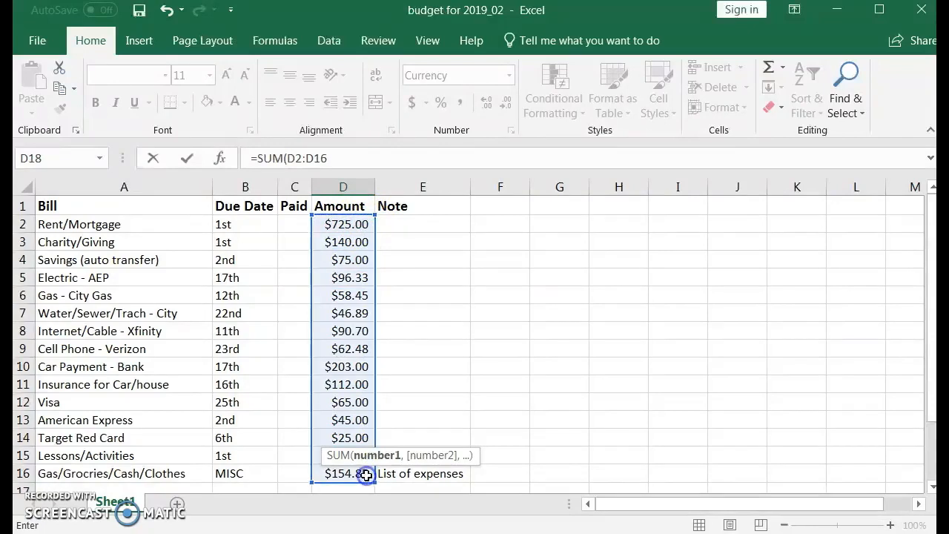
pyautogui.press('Return')
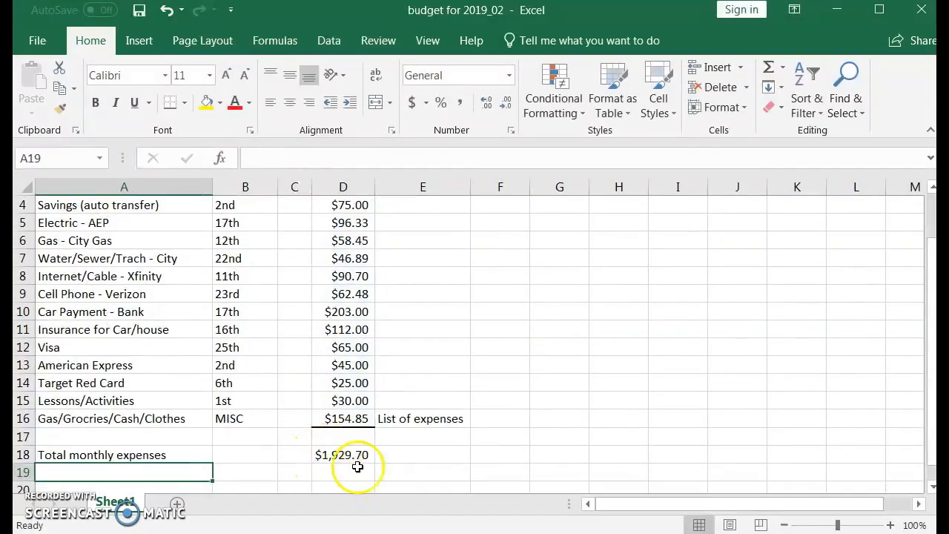
pyautogui.click(343, 455)
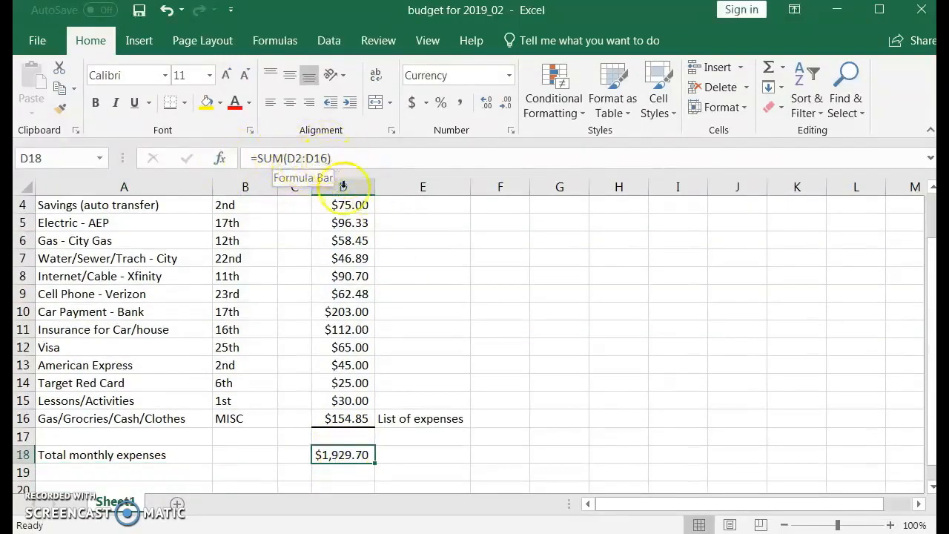
# Enter the label "Balance + Income" in A19 below the total monthly expenses label
pyautogui.click(74, 472)
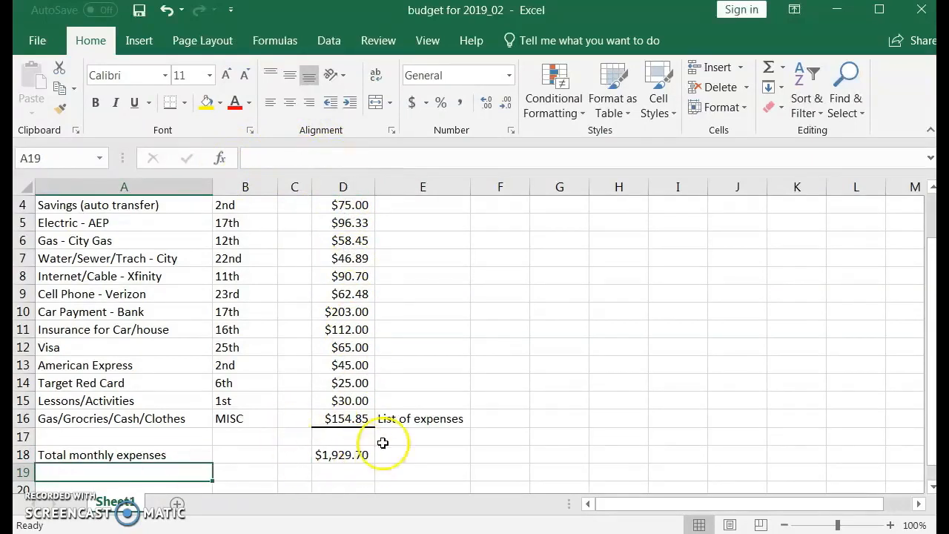
pyautogui.click(111, 479)
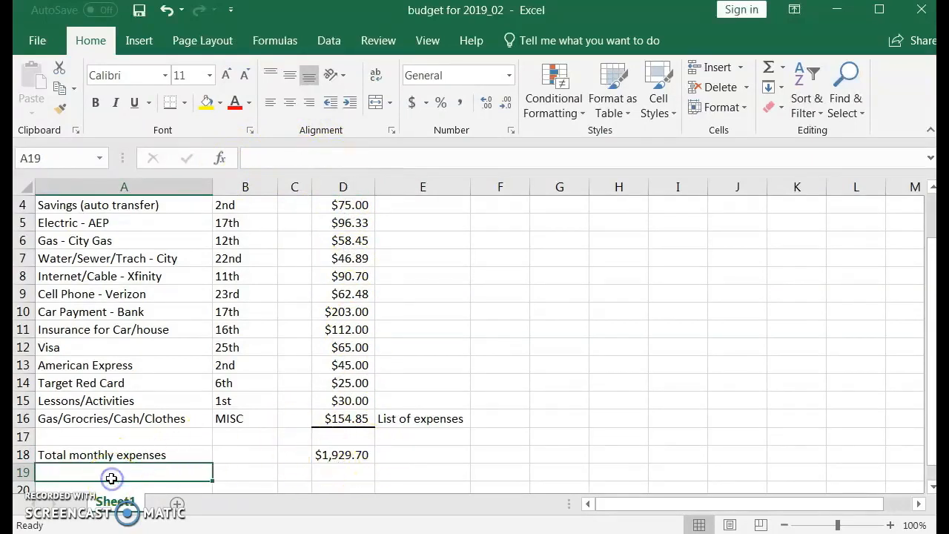
pyautogui.write('Balance')
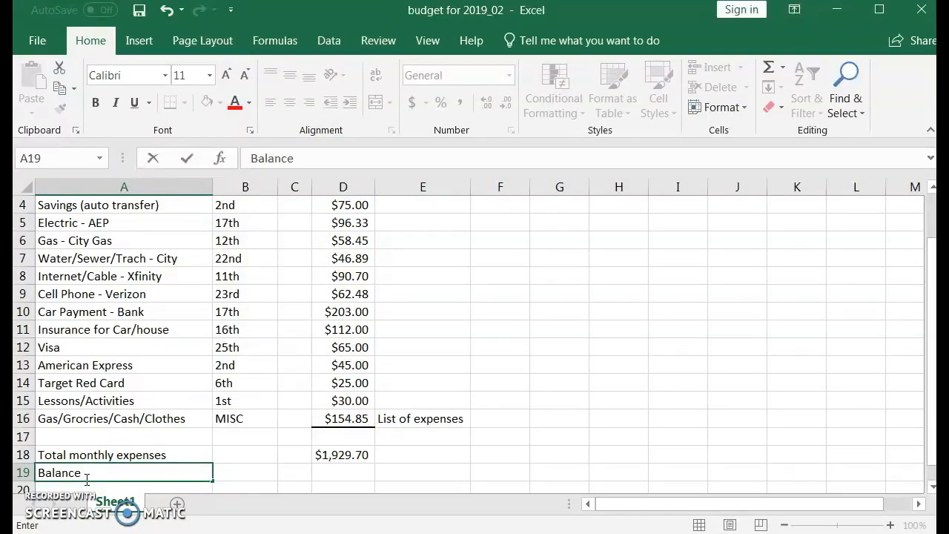
pyautogui.write(' + Income')
# Enter a formula in D19 that adds the income to the balance of 978.34
pyautogui.click(343, 472)
pyautogui.write('=')
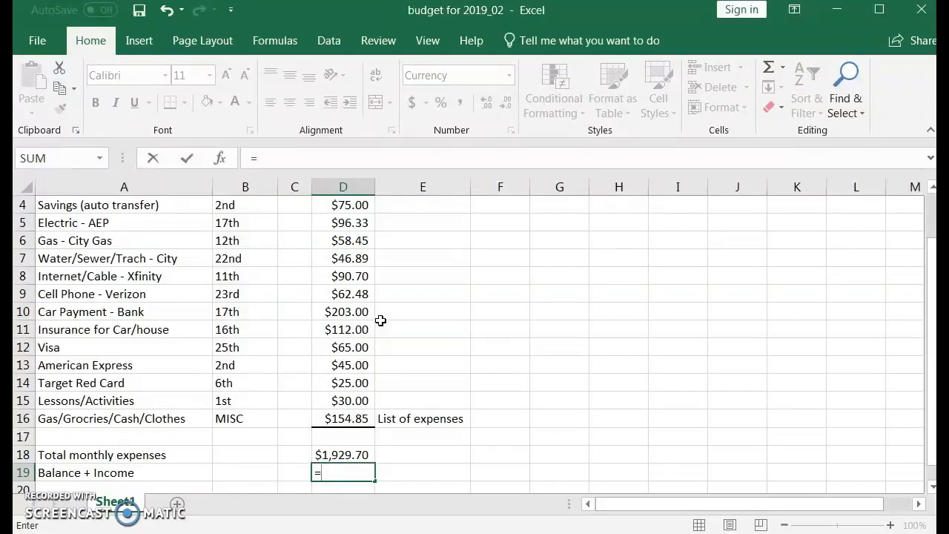
pyautogui.write('978.34+')
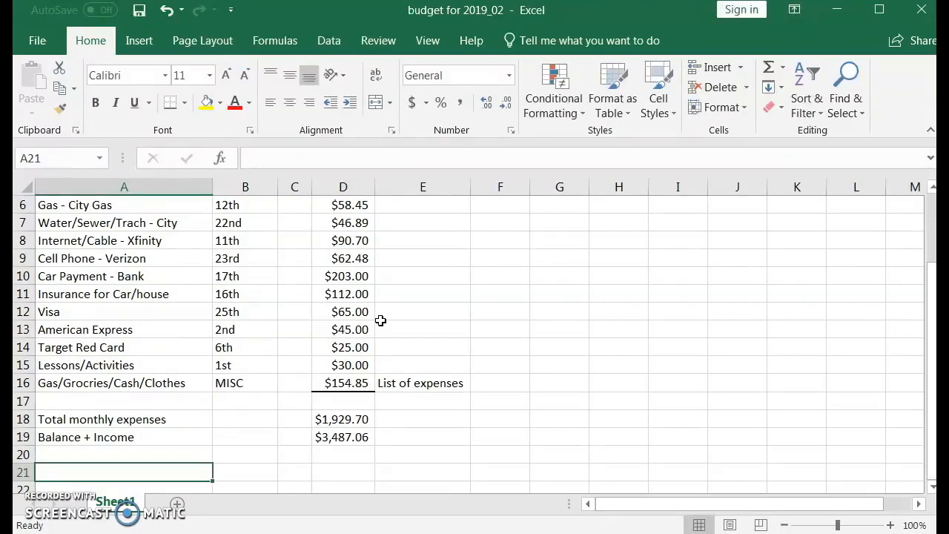
# Label A21 "Difference" and subtract the total expenses from Balance + Income in D21 with =D19-D18
pyautogui.write('Differ')
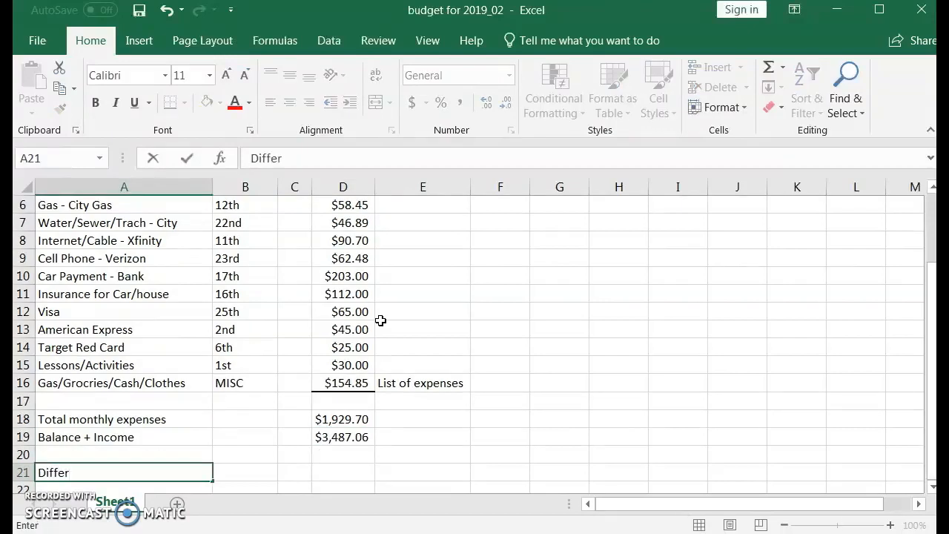
pyautogui.write('ence')
pyautogui.click(343, 472)
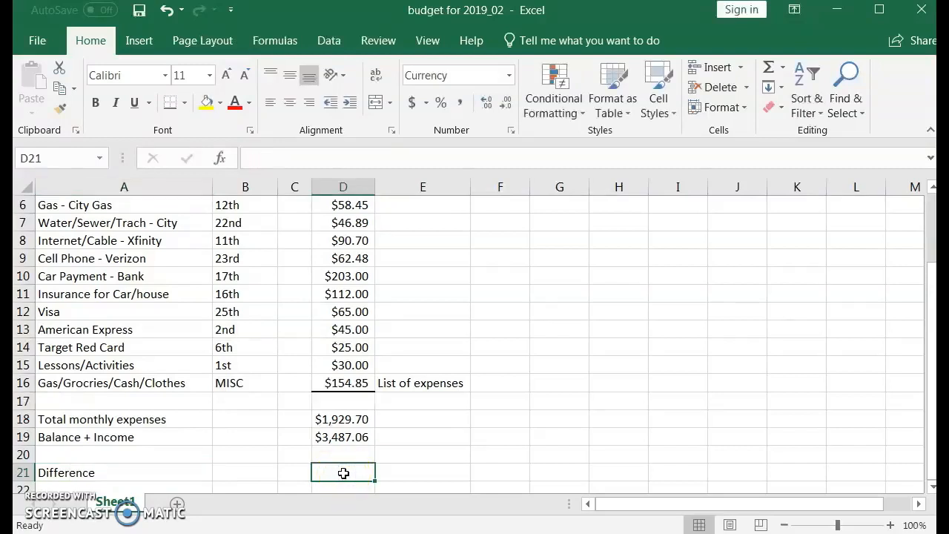
pyautogui.write('=')
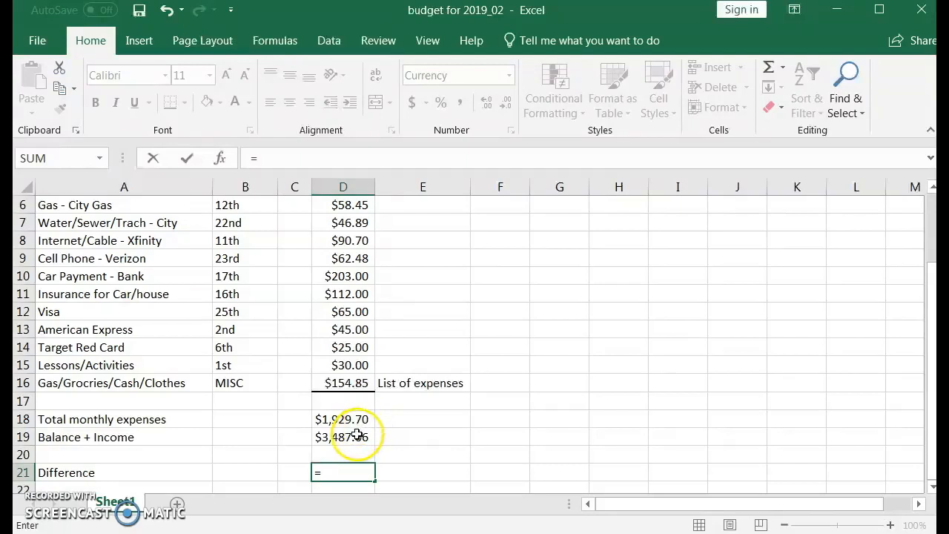
pyautogui.click(350, 438)
pyautogui.write('-')
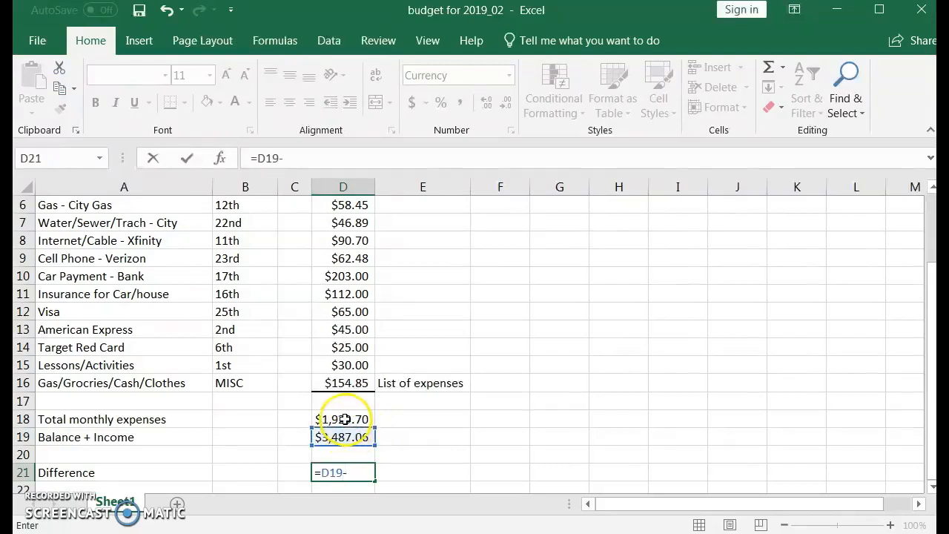
pyautogui.click(345, 419)
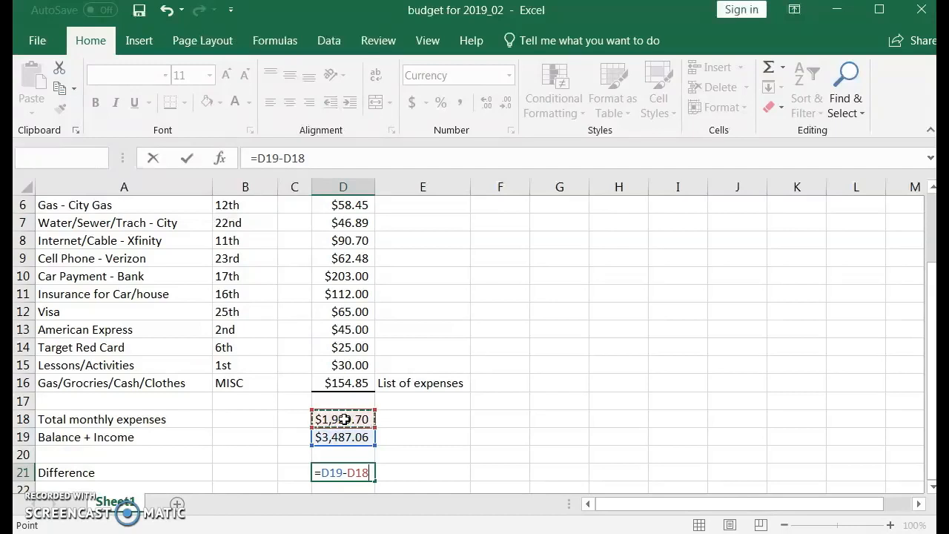
pyautogui.press('Return')
pyautogui.click(346, 455)
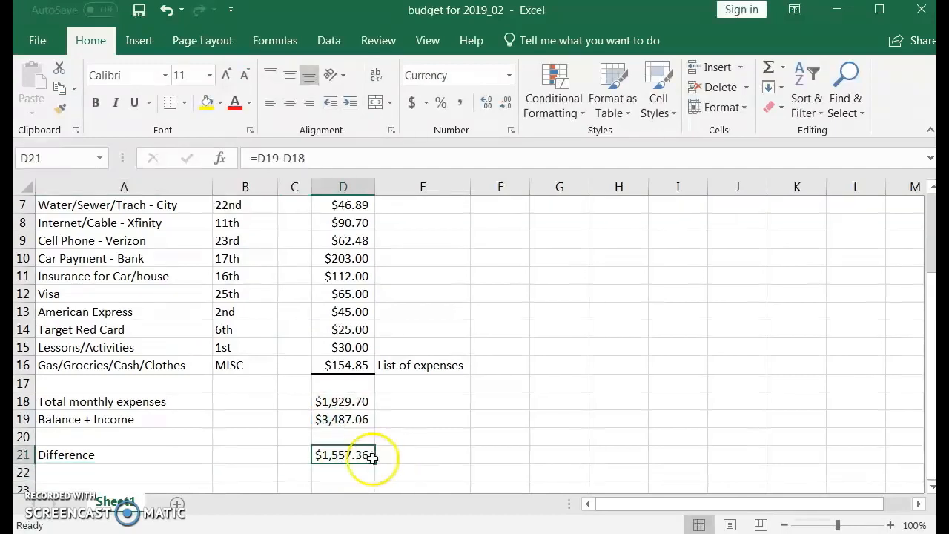
# Append +7 and +15 to the miscellaneous expenses formula in D16, and check the total in D18 and difference in D21
pyautogui.scroll(1, 405, 449)
pyautogui.click(354, 383)
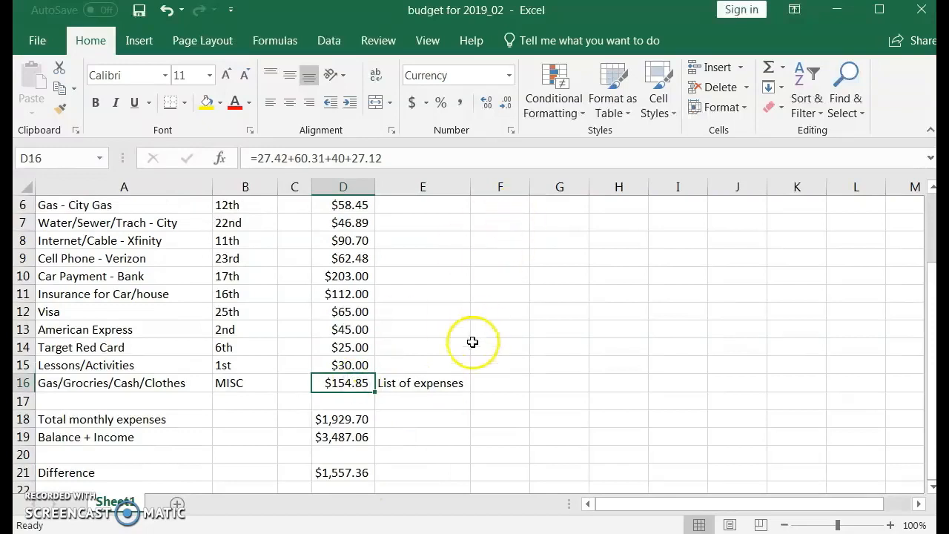
pyautogui.doubleClick(361, 383)
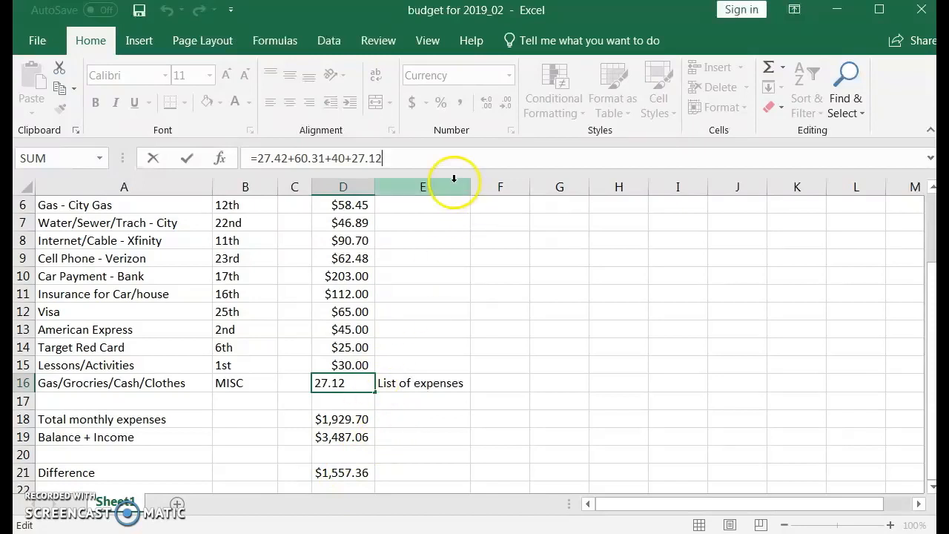
pyautogui.write('+7+1')
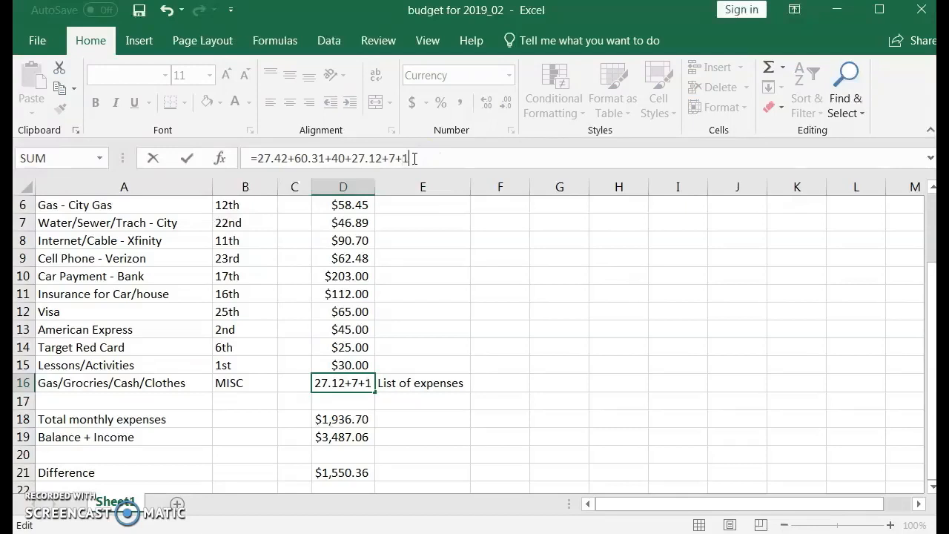
pyautogui.press('Return')
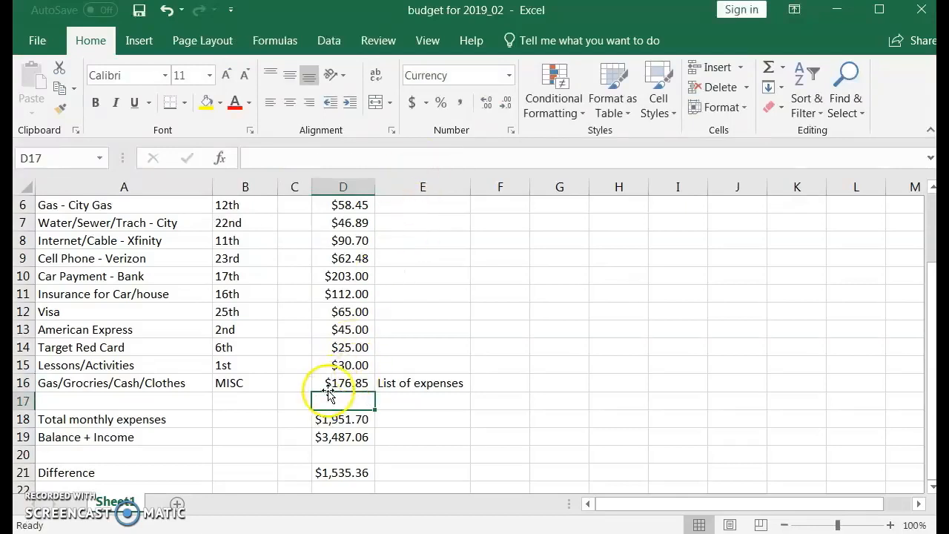
pyautogui.click(361, 420)
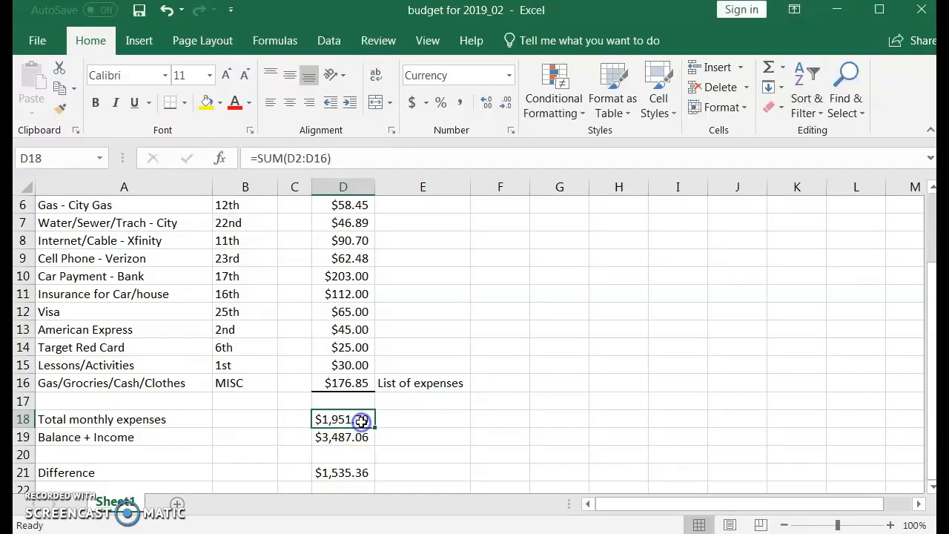
pyautogui.click(364, 470)
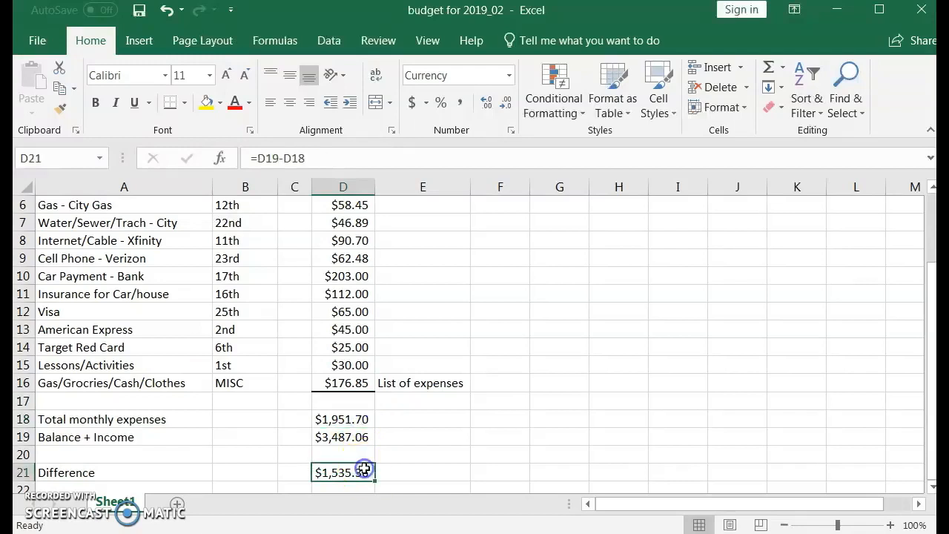
# Append a further expense of +200 to the Gas/Grocries/Cash/Clothes amount formula in D16
pyautogui.click(349, 382)
pyautogui.click(440, 161)
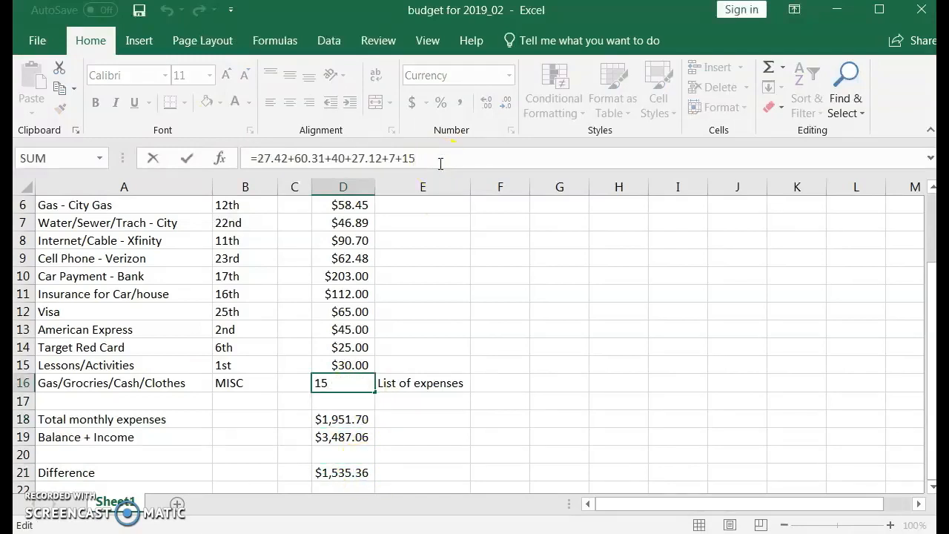
pyautogui.write('+200')
pyautogui.press('Return')
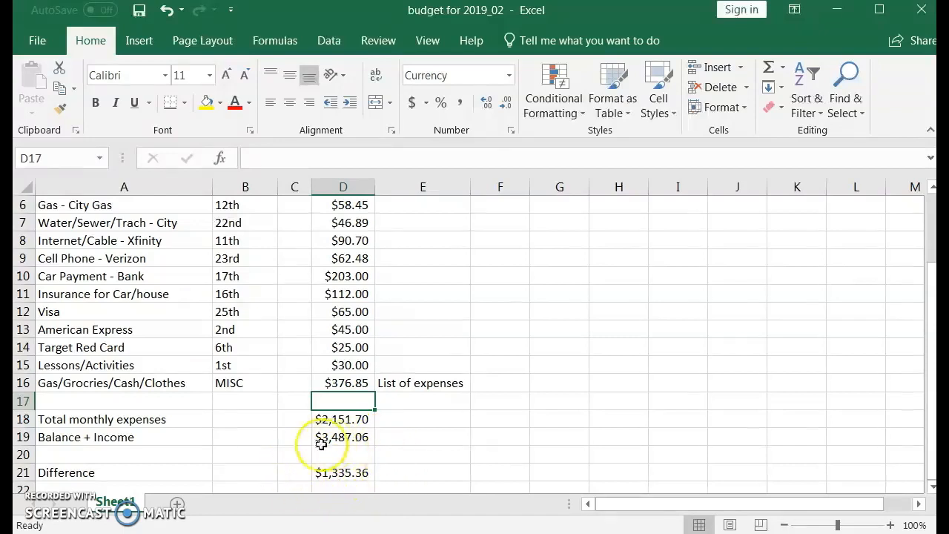
# Enter 800 in the Note column cell E21 beside the Difference amount
pyautogui.click(388, 473)
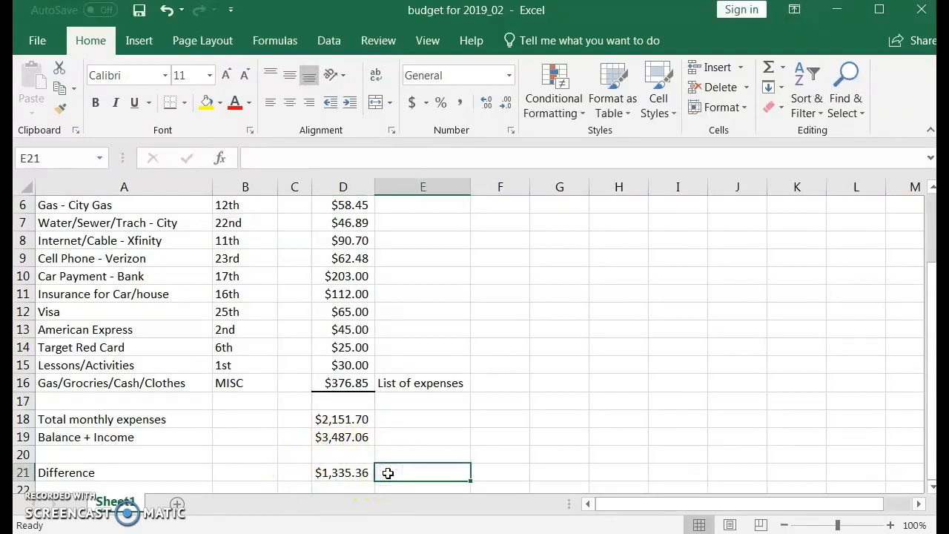
pyautogui.write('800')
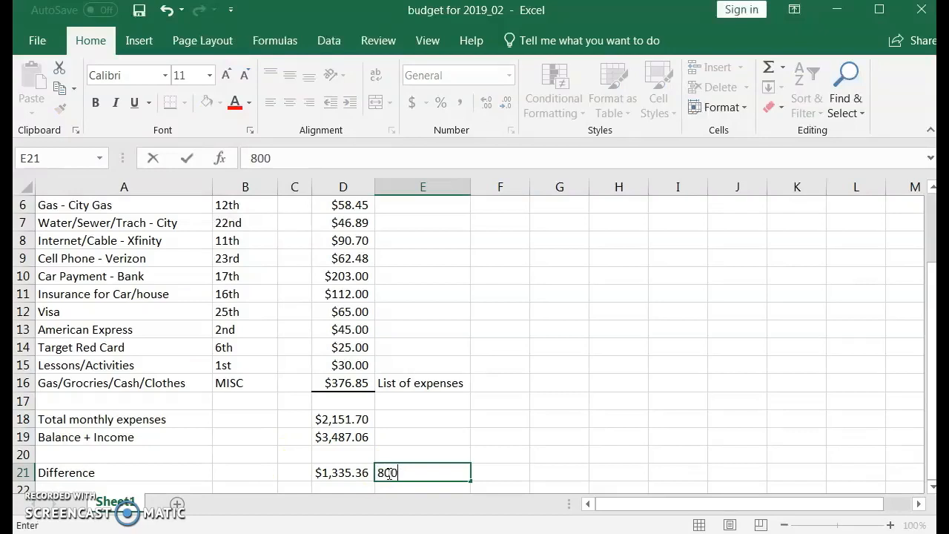
pyautogui.press('Return')
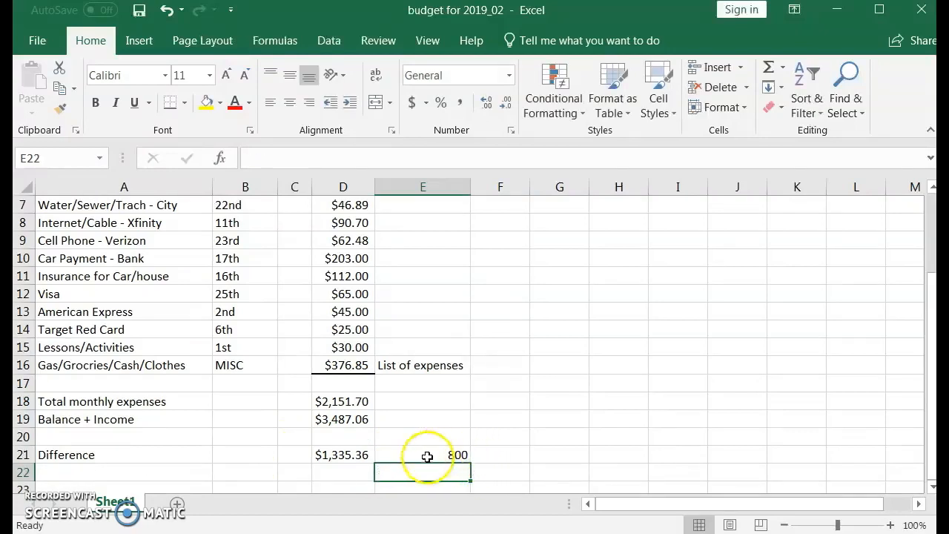
# Review the Difference formula in D21 and the itemized miscellaneous expenses formula in D16
pyautogui.click(343, 471)
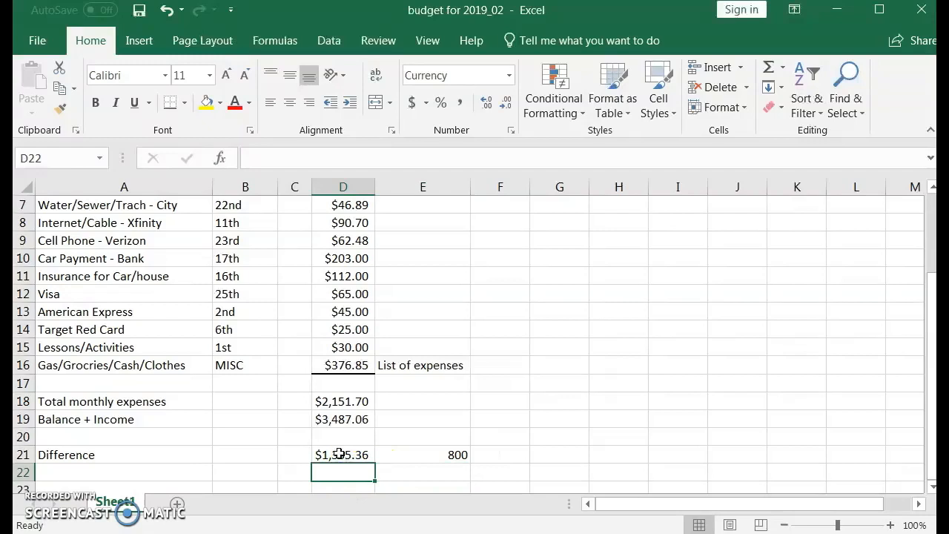
pyautogui.click(338, 454)
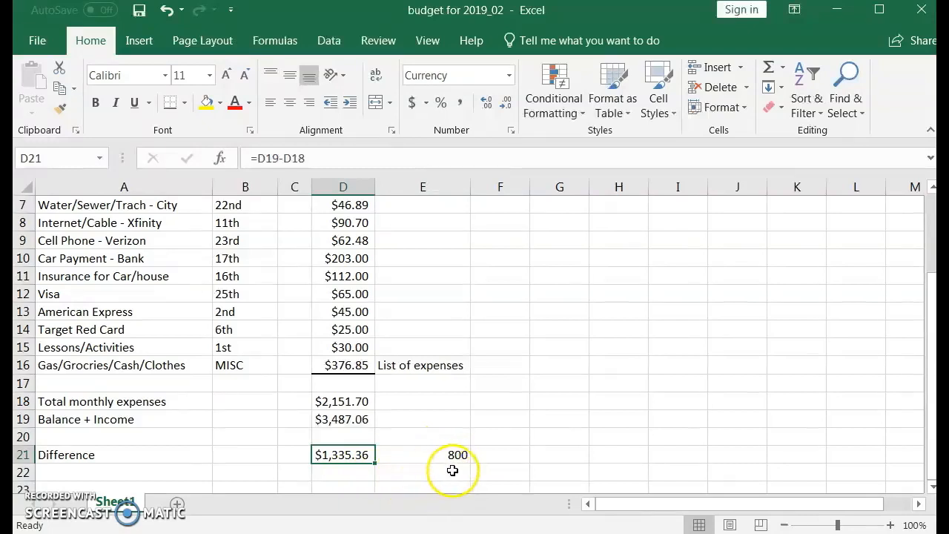
pyautogui.click(356, 364)
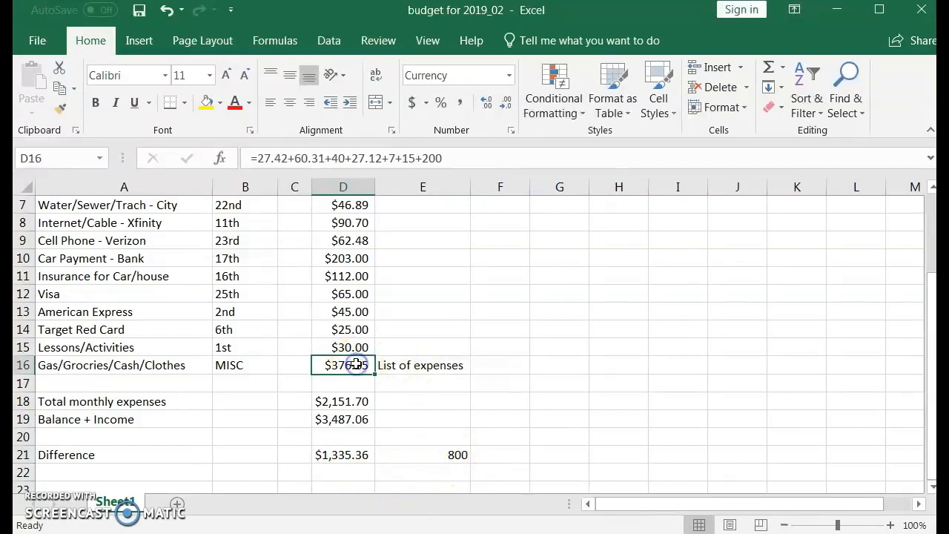